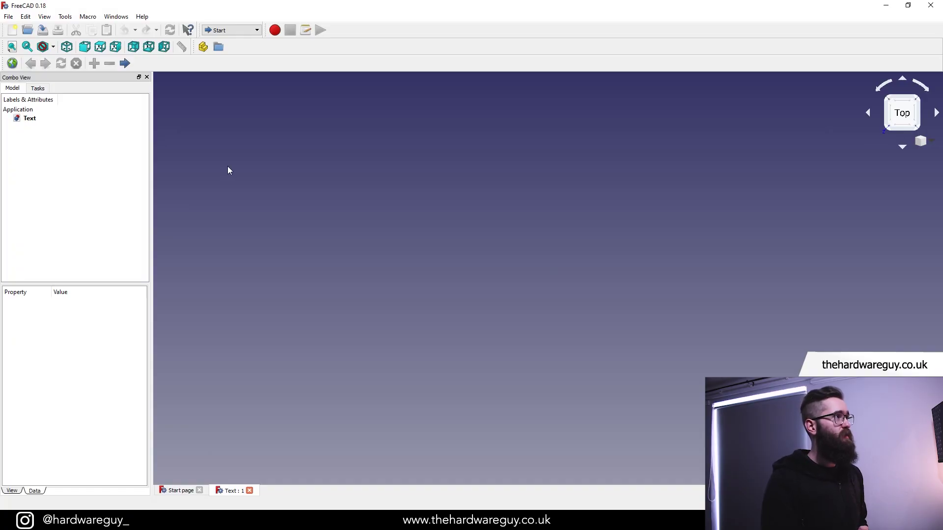
- Create a Part, switch to Part Design and add a Body inside it
left_click(202, 49)
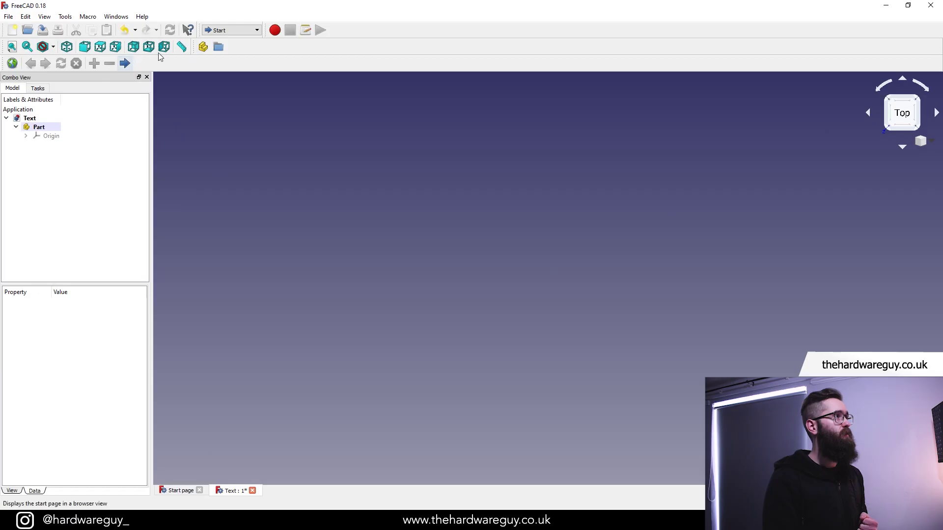
left_click(226, 31)
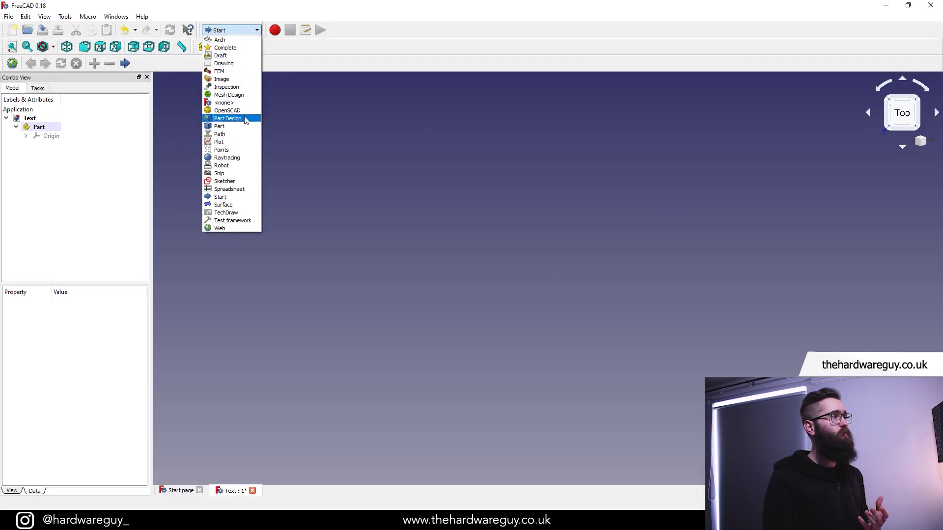
left_click(246, 118)
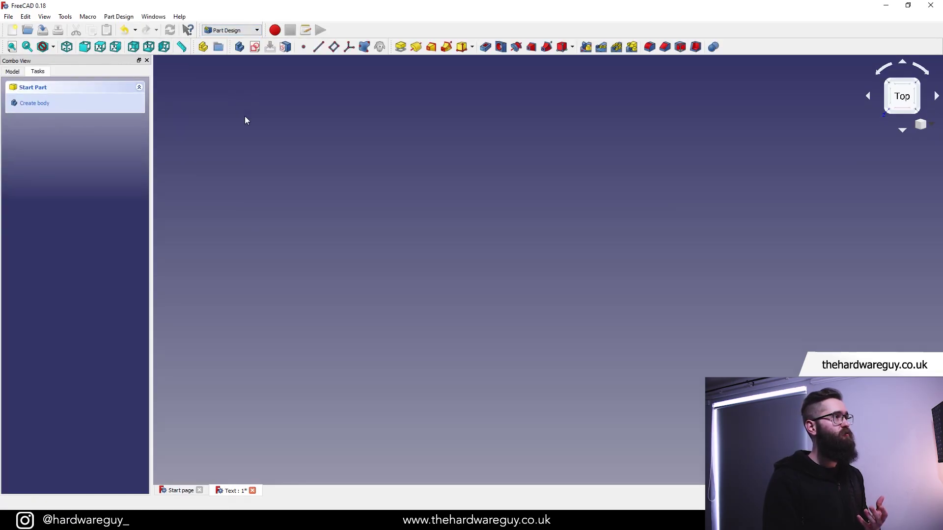
left_click(43, 104)
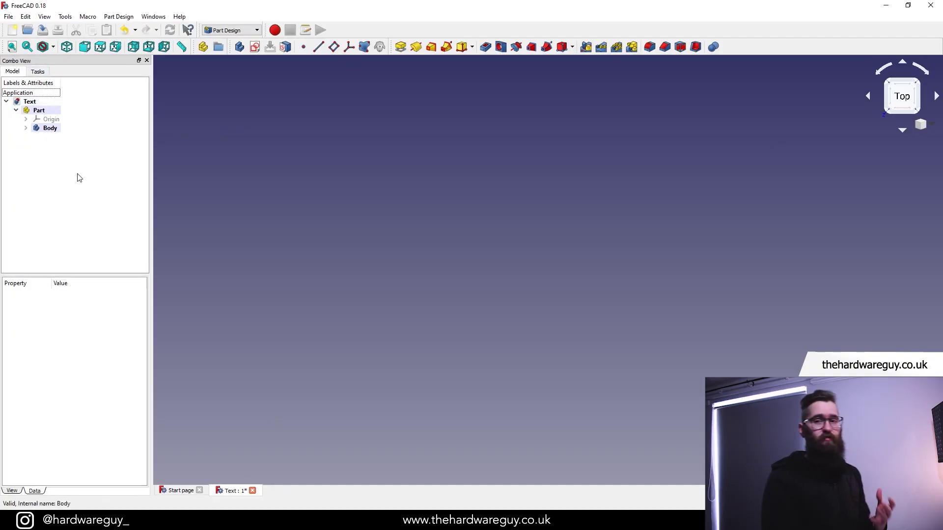
- Create a sketch on the XY plane and close it empty
left_click(254, 47)
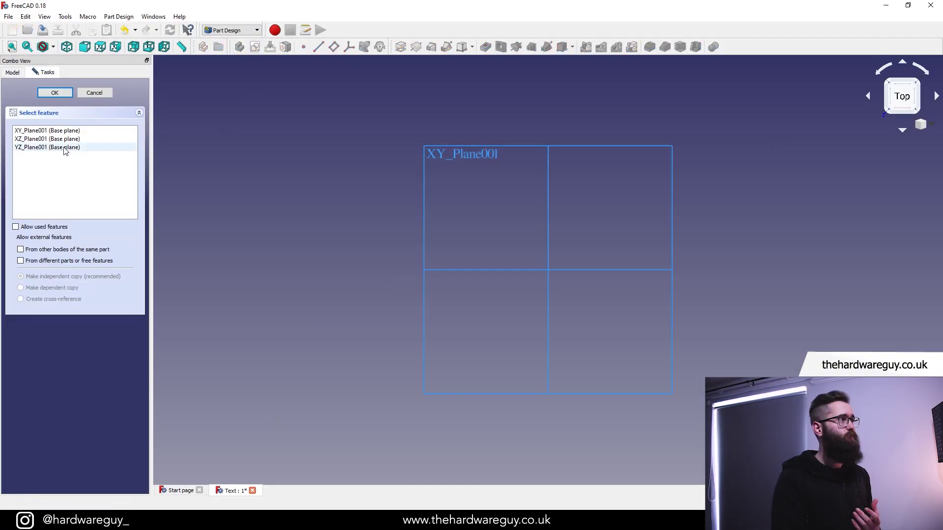
left_click(62, 130)
left_click(55, 93)
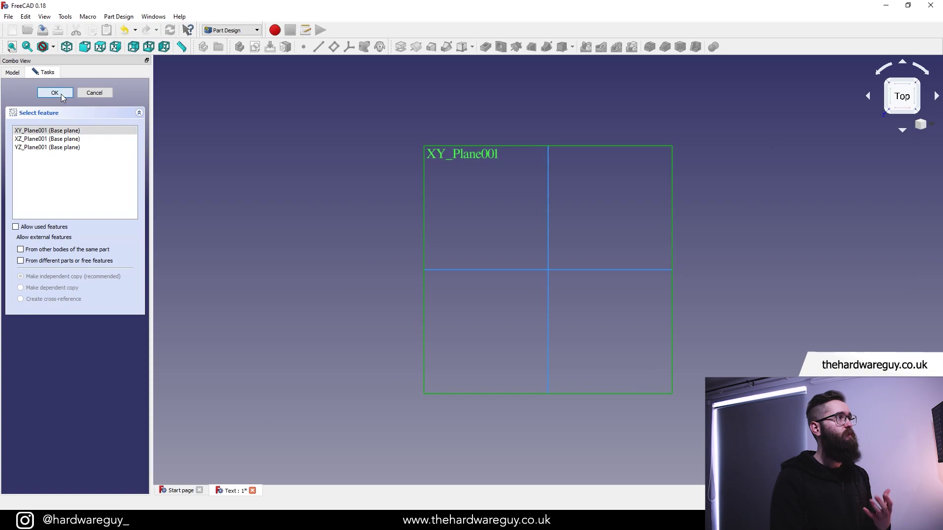
left_click(67, 93)
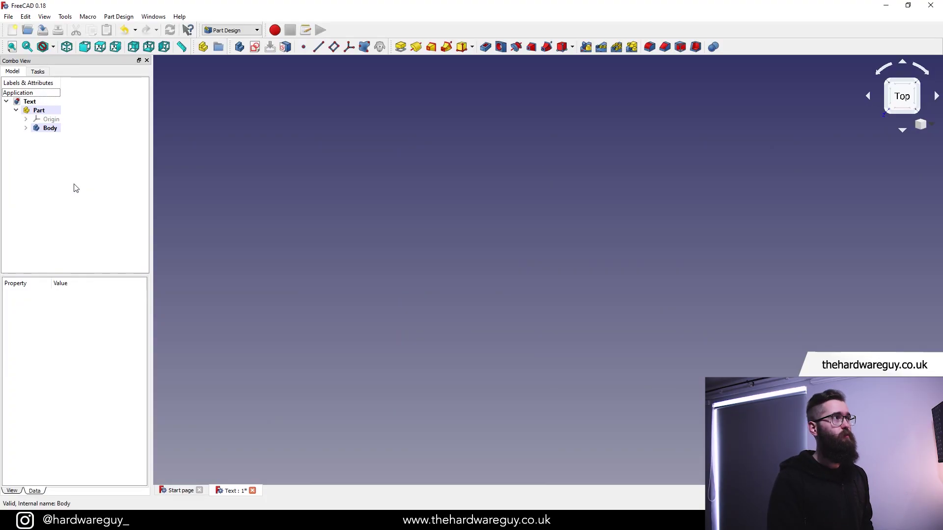
- Create a new spreadsheet from the Spreadsheet workbench
left_click(240, 30)
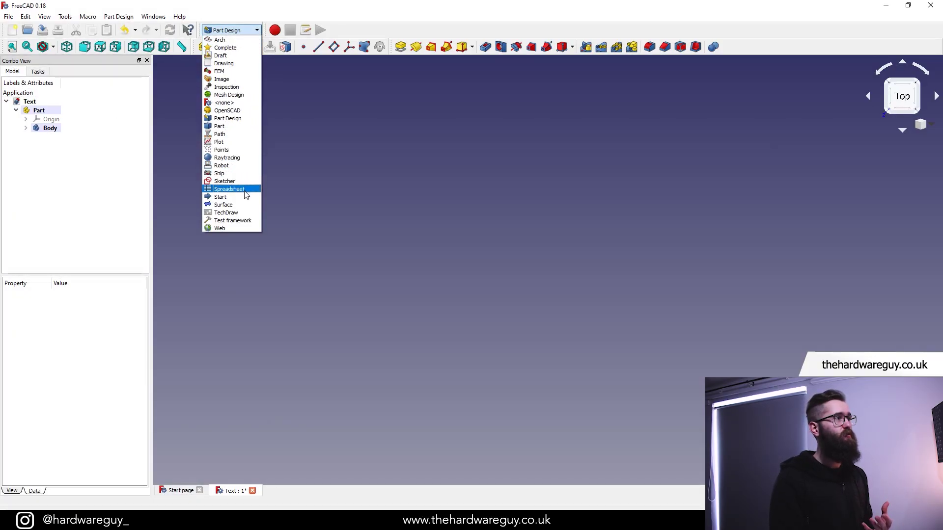
left_click(229, 189)
left_click(120, 17)
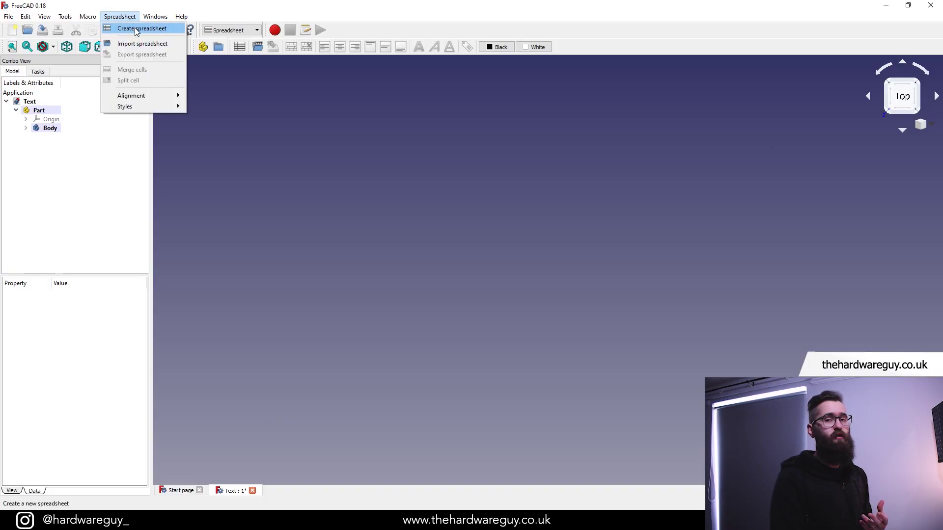
left_click(137, 31)
- Rename the spreadsheet to 'parameters' and open it for editing
right_click(58, 141)
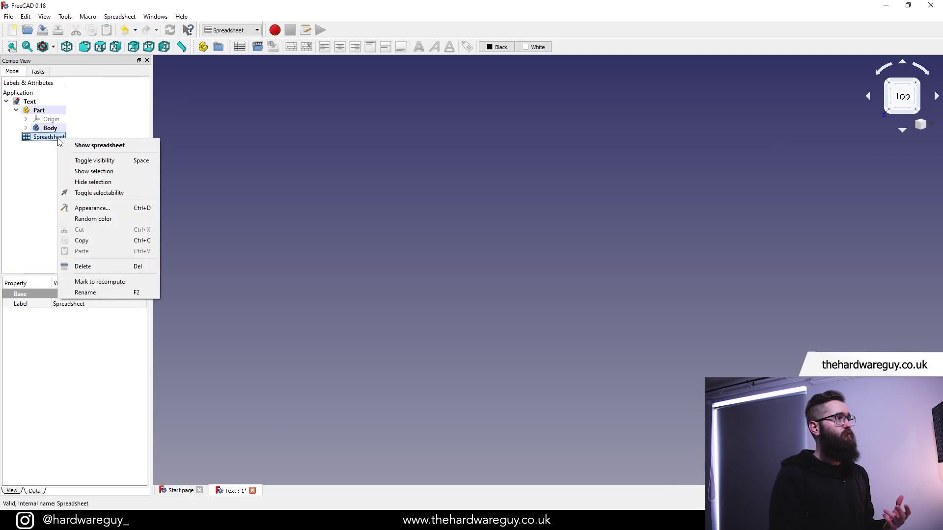
left_click(90, 292)
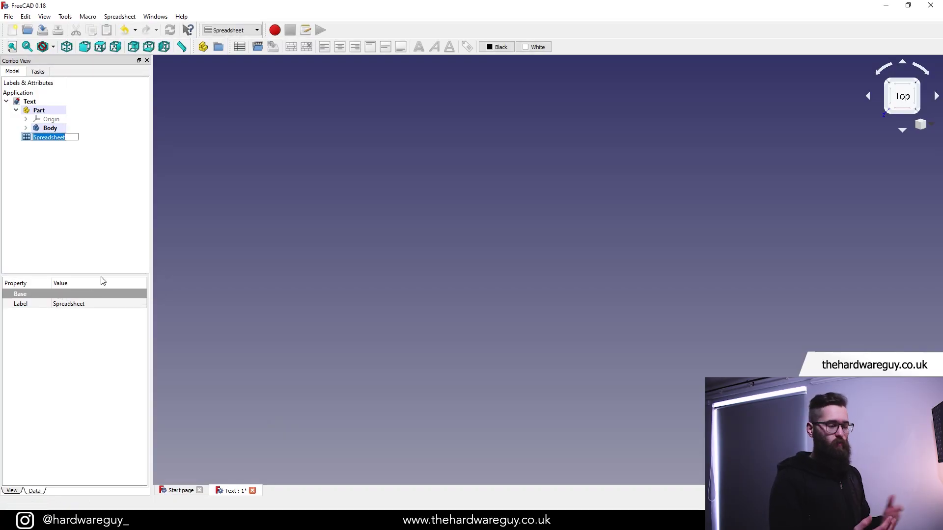
type("parameters")
left_click(44, 145)
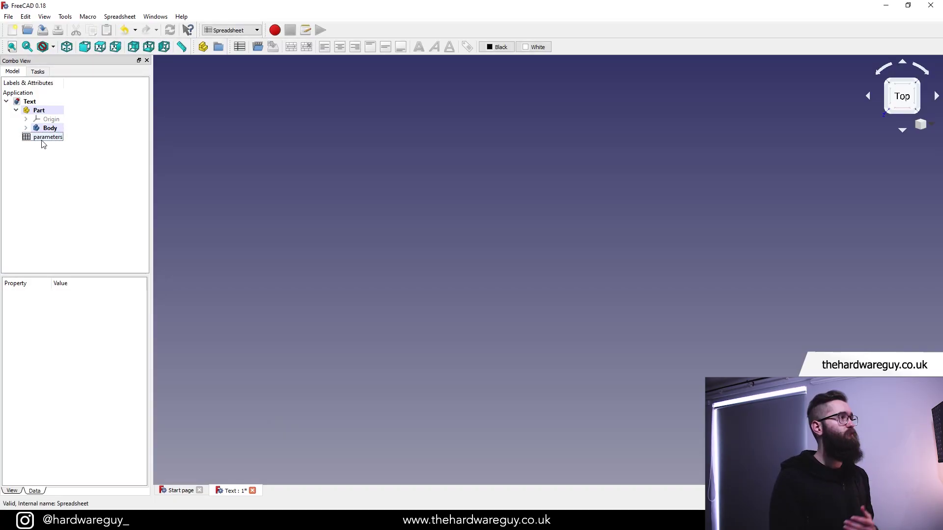
double_click(43, 141)
left_click(213, 90)
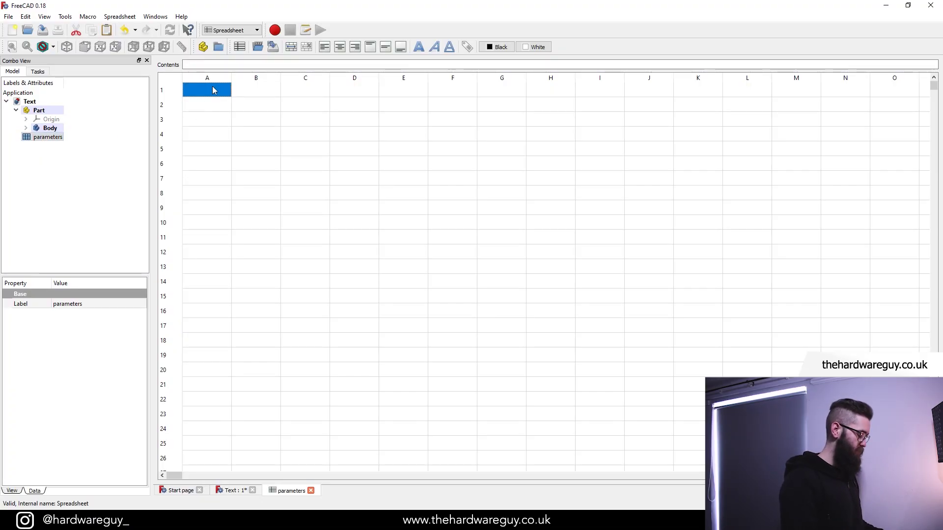
- Enter the labels length, width and height in cells A1 to A3
type("length")
key("Return")
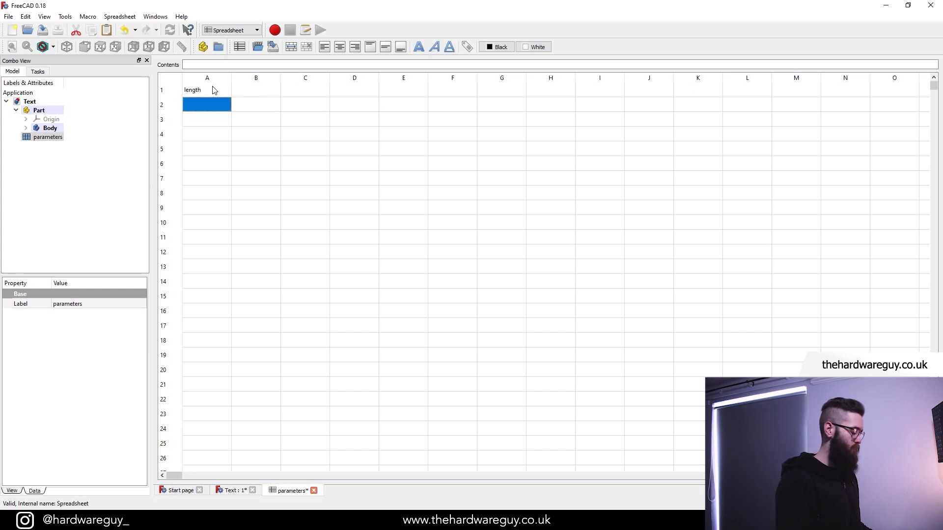
type("width")
key("Return")
key("Right")
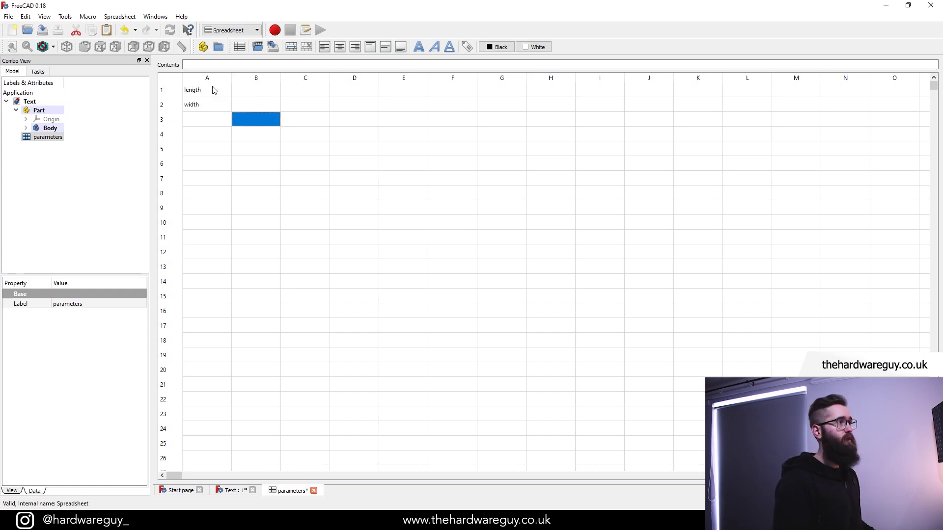
key("Left")
type("height")
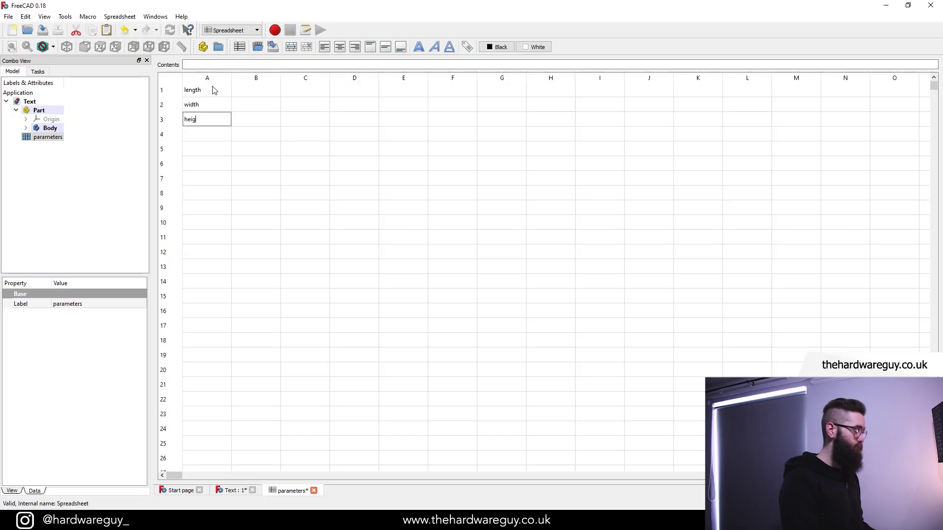
left_click(258, 91)
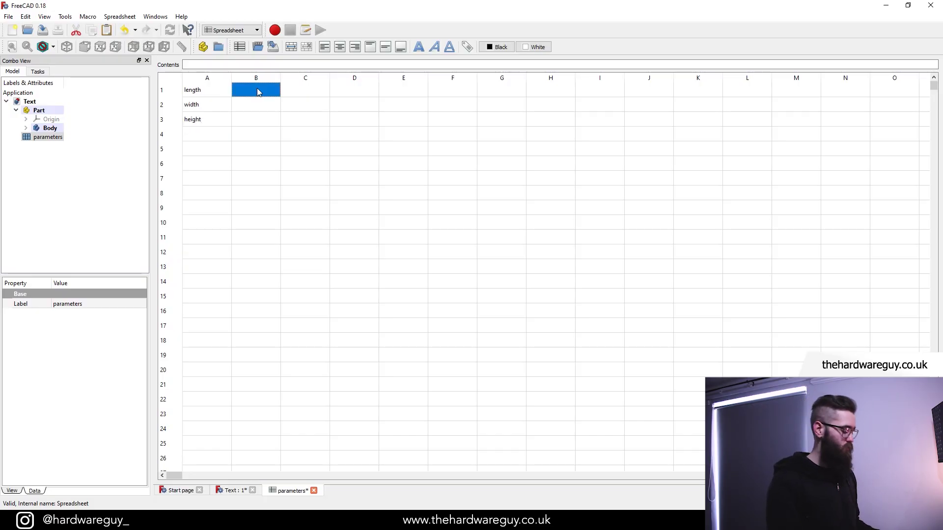
- Enter the values 35, 12 and 5 in cells B1 to B3
type("35")
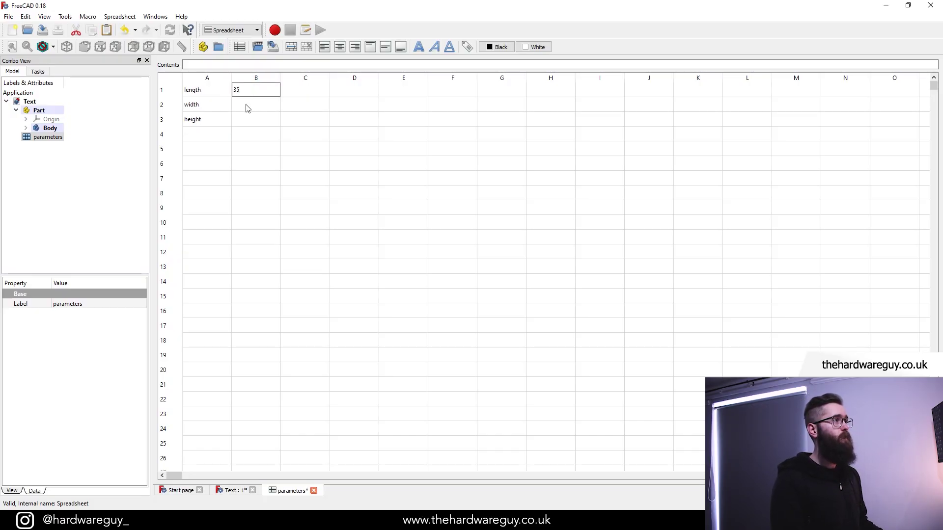
left_click(247, 106)
type("12")
left_click(263, 125)
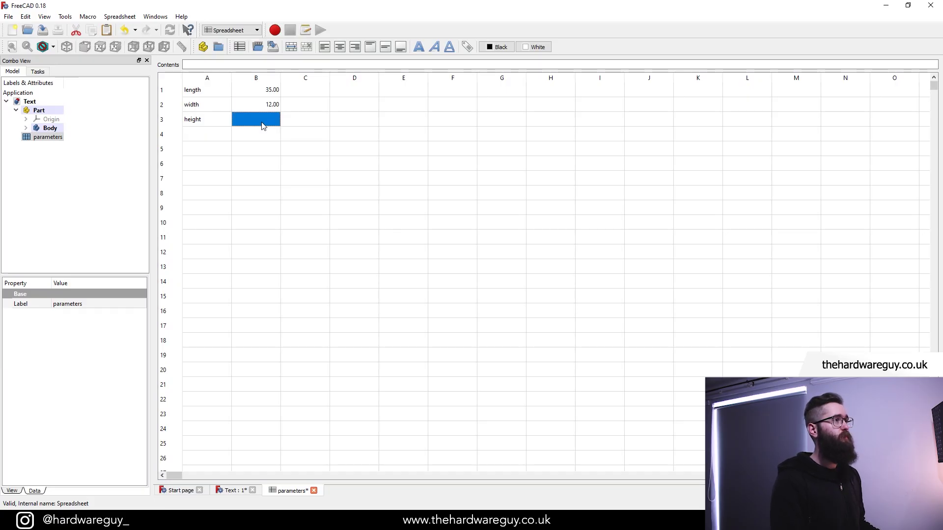
type("5")
left_click(292, 139)
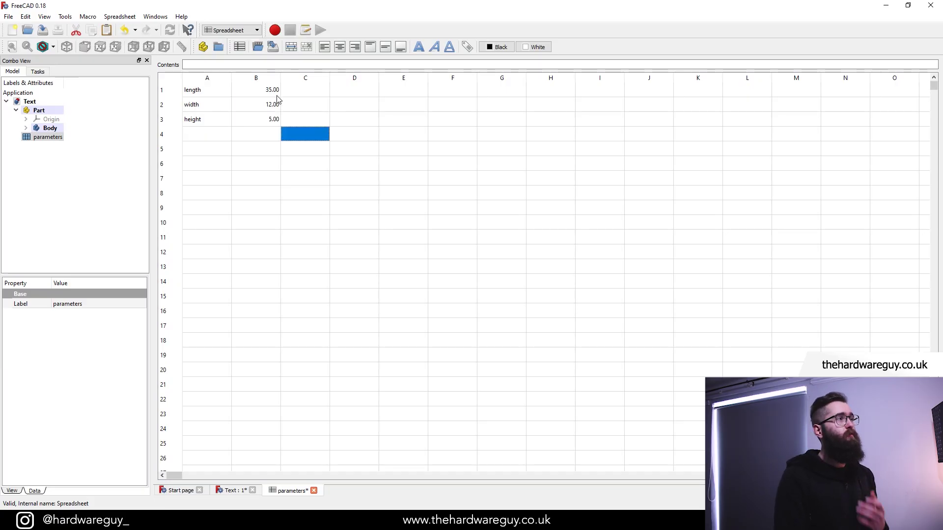
- Give cell B1 the display unit mm and the alias length
left_click(274, 95)
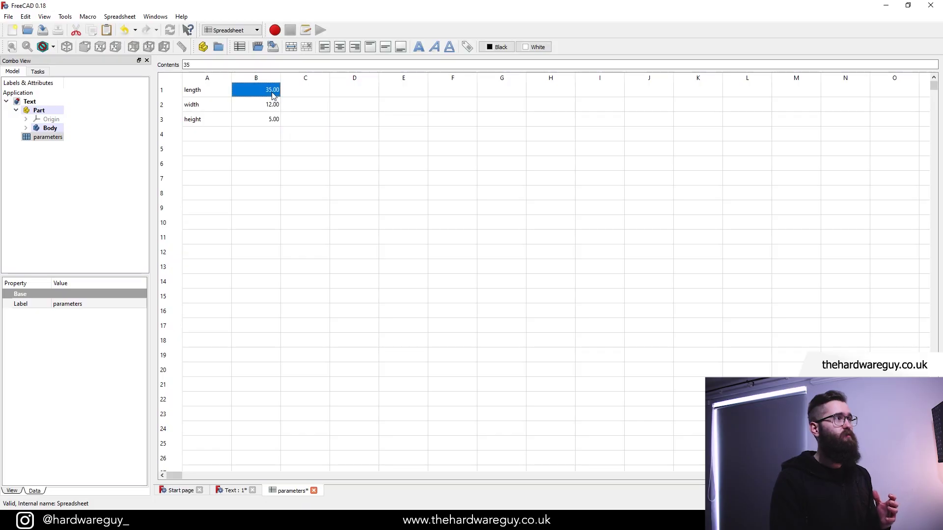
right_click(273, 94)
left_click(303, 99)
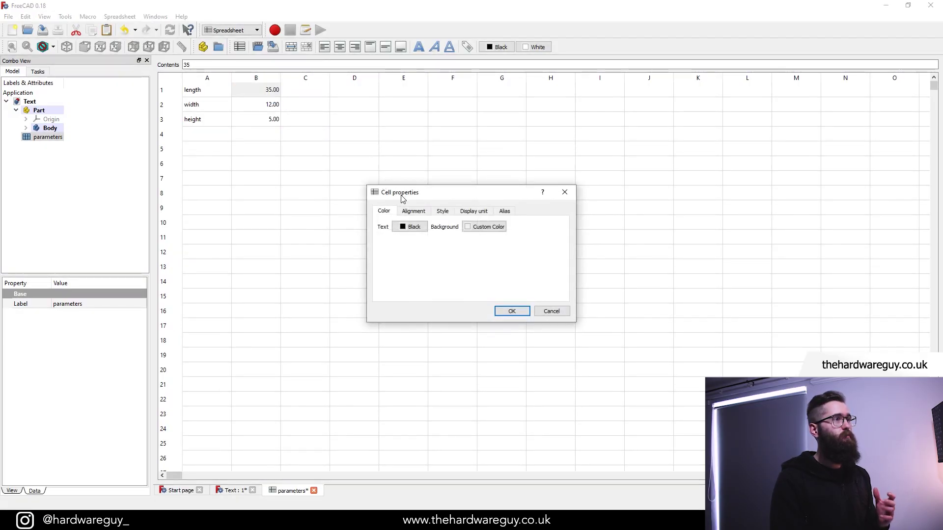
left_click(473, 211)
left_click(462, 224)
type("mm")
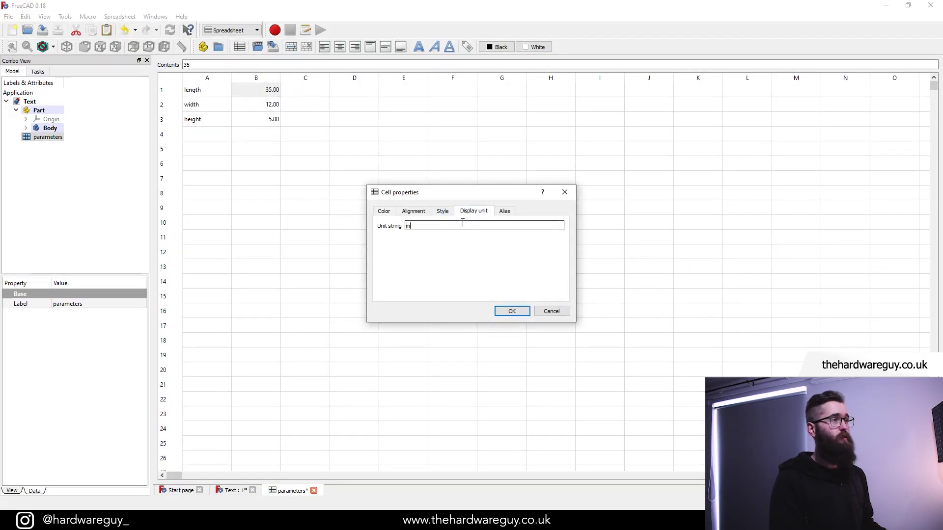
left_click(504, 211)
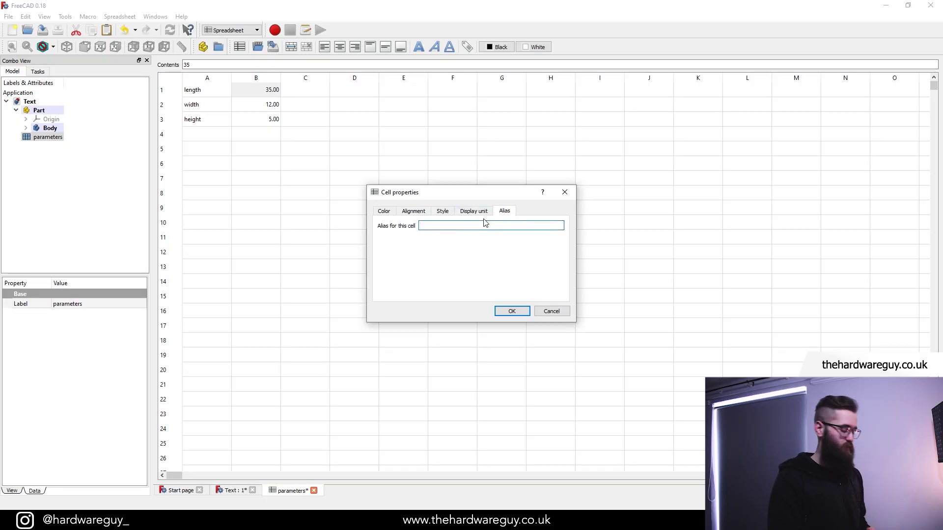
type("length")
left_click(511, 311)
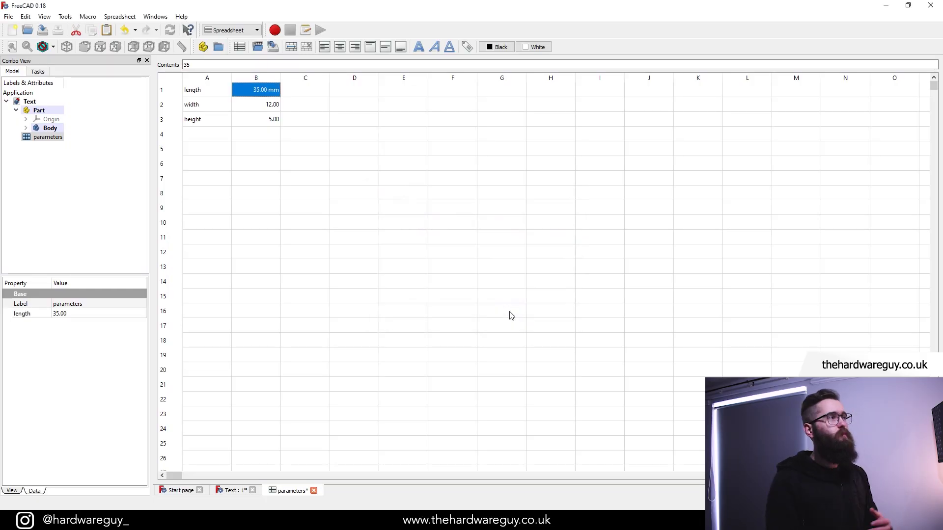
left_click(346, 146)
- Alias B2 as width, and give B3 the mm unit and alias height
left_click(261, 104)
type("width")
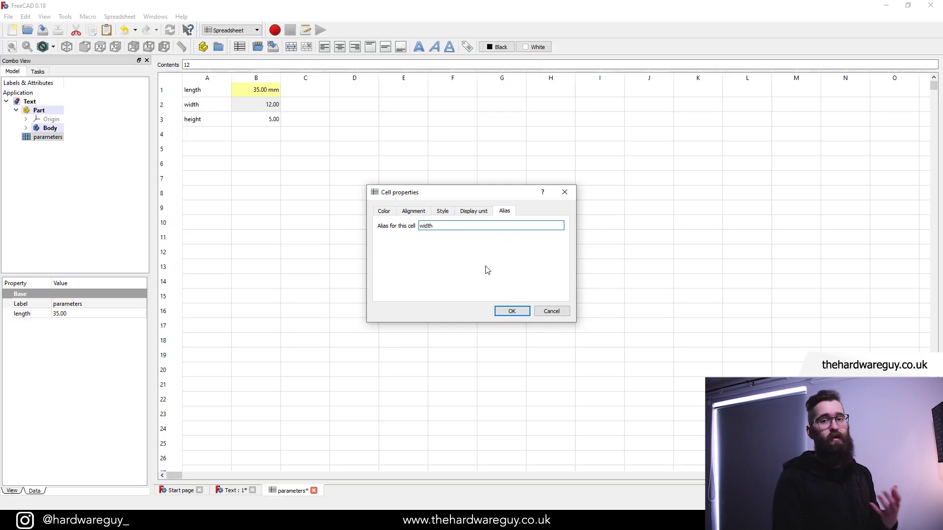
left_click(511, 311)
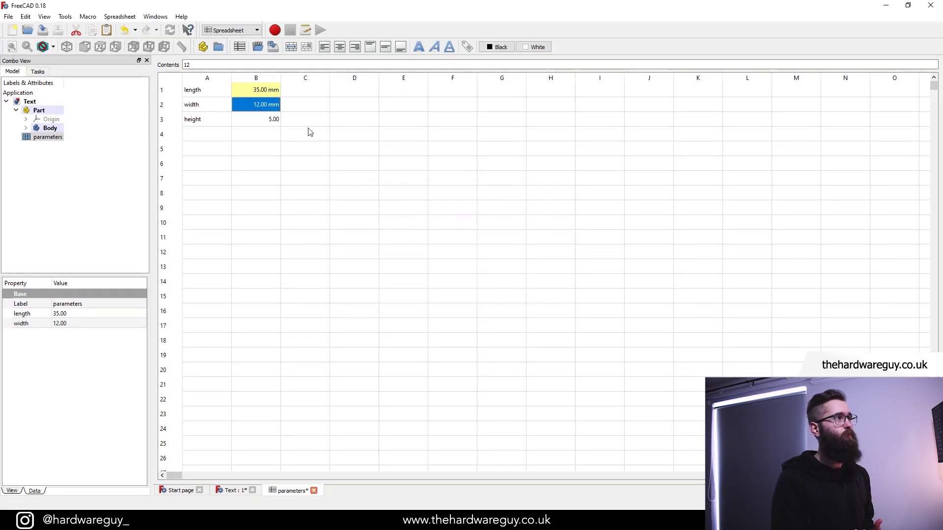
left_click(269, 119)
right_click(269, 119)
left_click(287, 123)
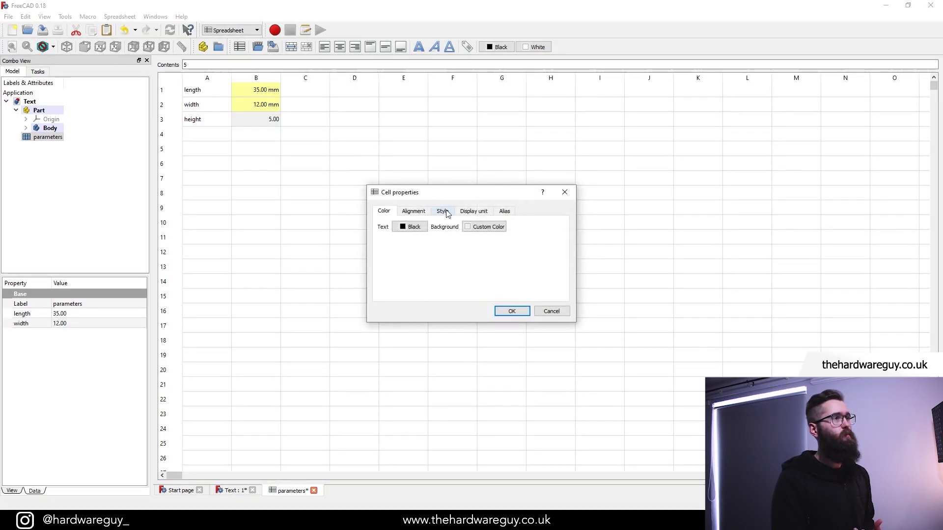
left_click(472, 212)
left_click(470, 224)
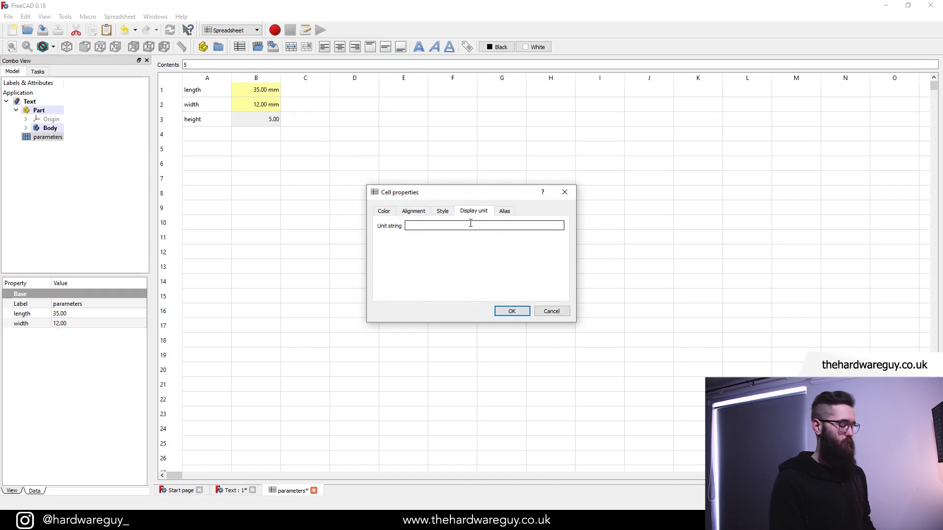
left_click(505, 211)
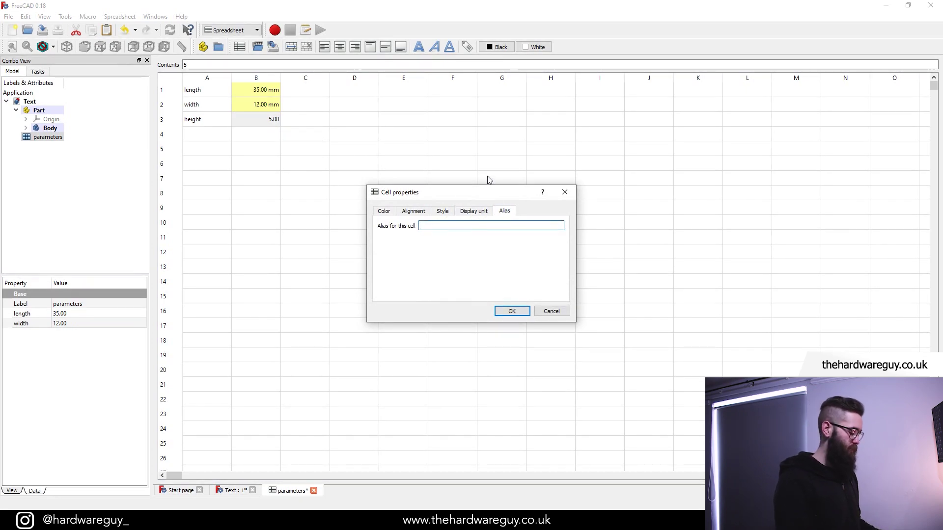
type("height")
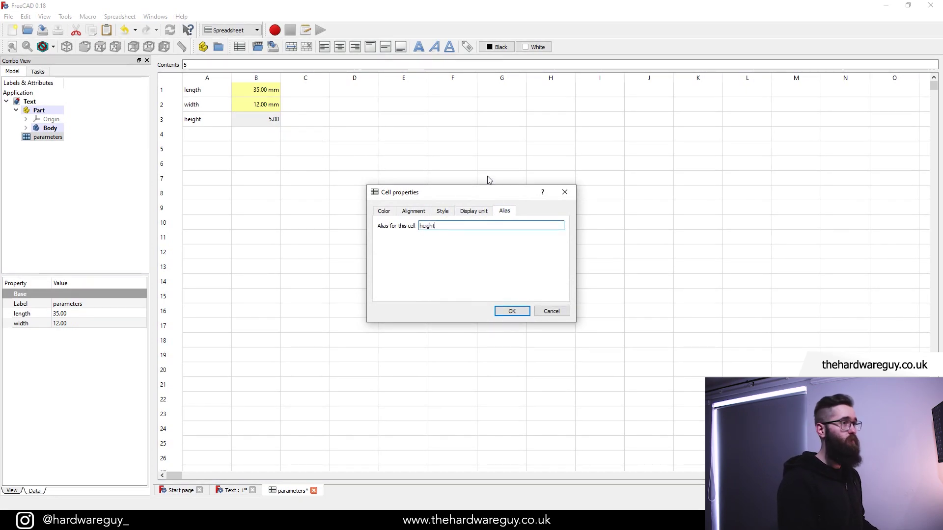
left_click(510, 312)
left_click(412, 167)
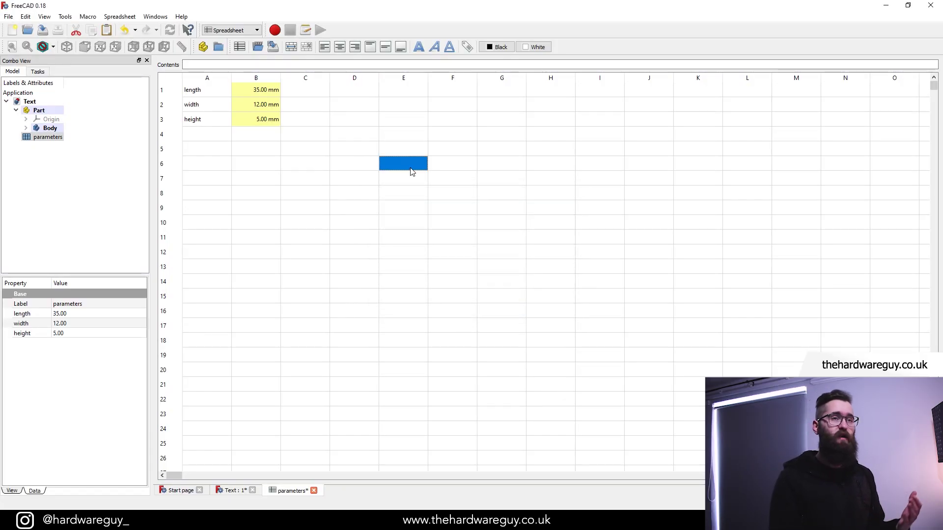
- Activate the Body in the Text document and open its empty Sketch
double_click(53, 128)
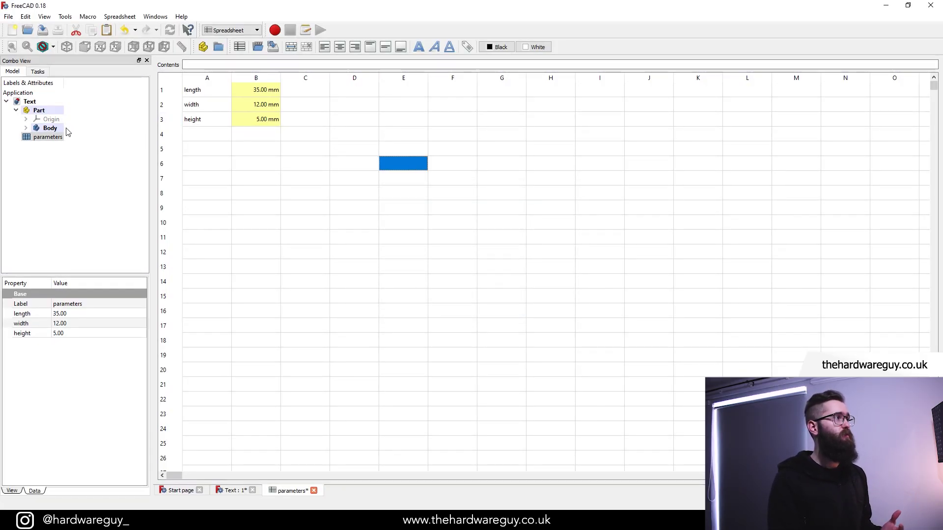
left_click(236, 491)
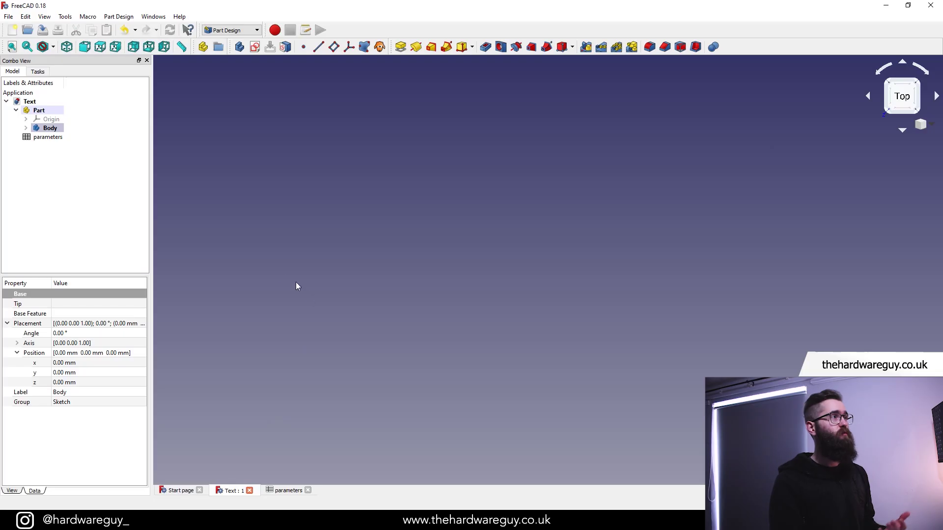
left_click(279, 264)
left_click(26, 128)
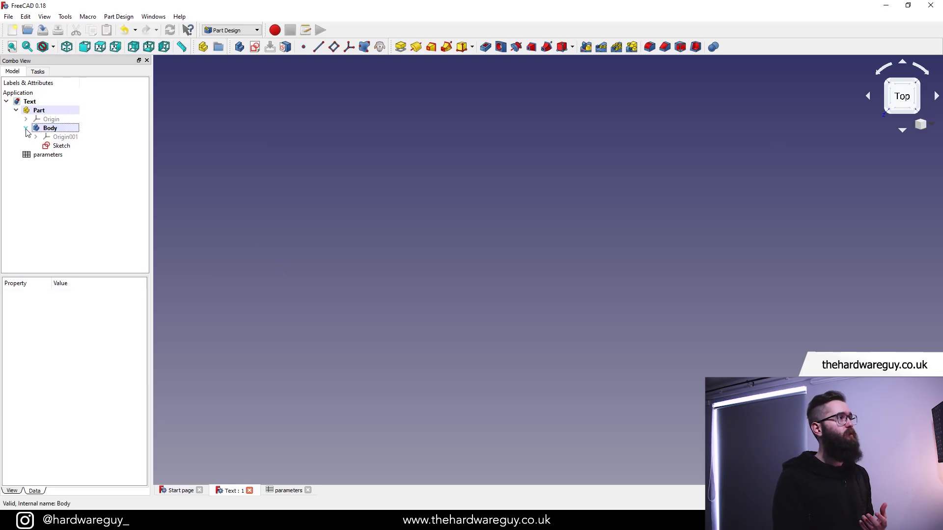
double_click(63, 147)
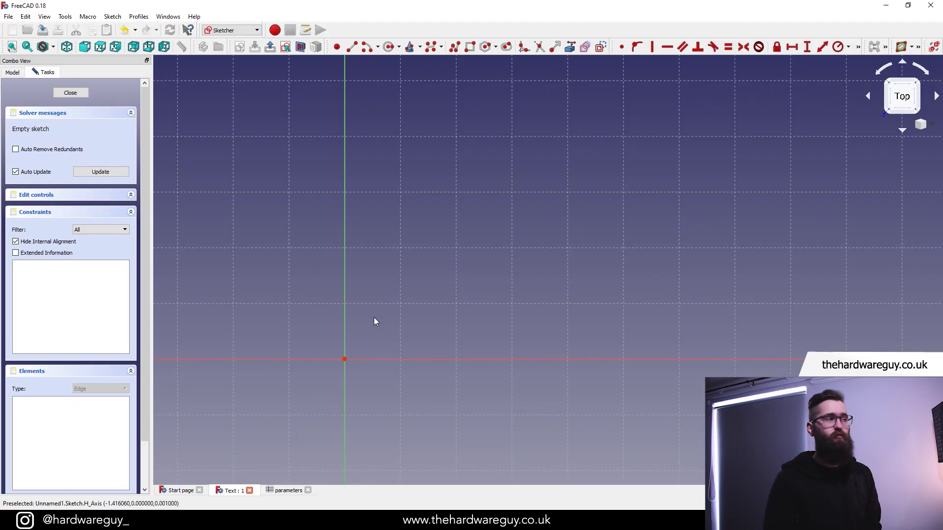
- Draw a rectangle from the origin to a corner up and to the right
left_click(470, 48)
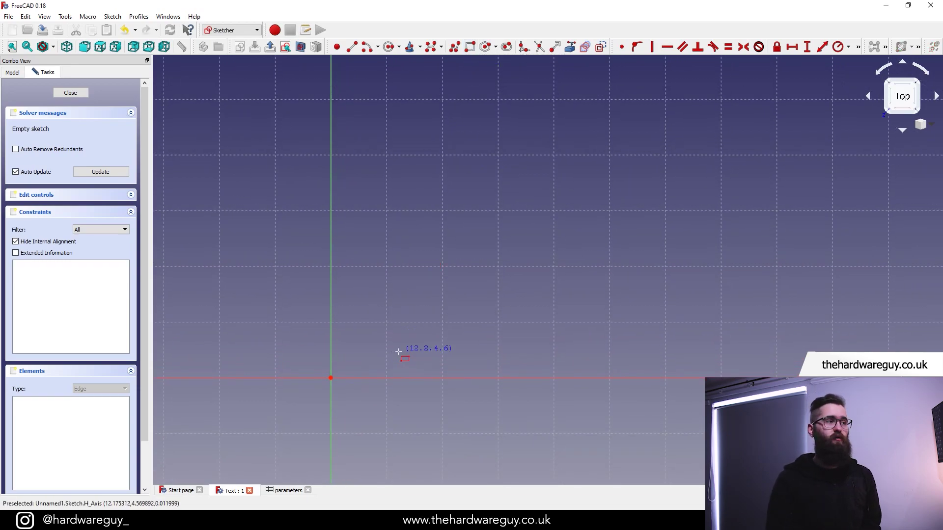
scroll(343, 381, "up", 5)
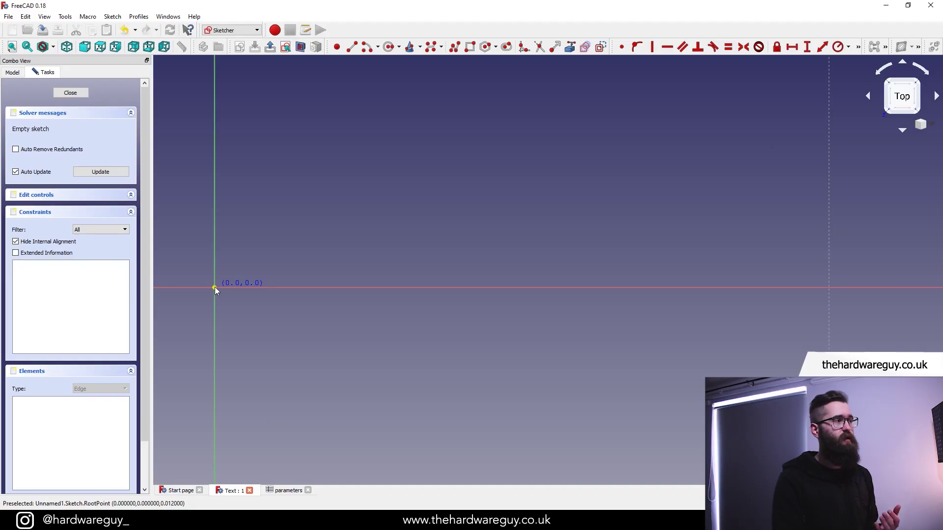
left_click(215, 290)
scroll(444, 168, "down", 2)
scroll(278, 429, "up", 5)
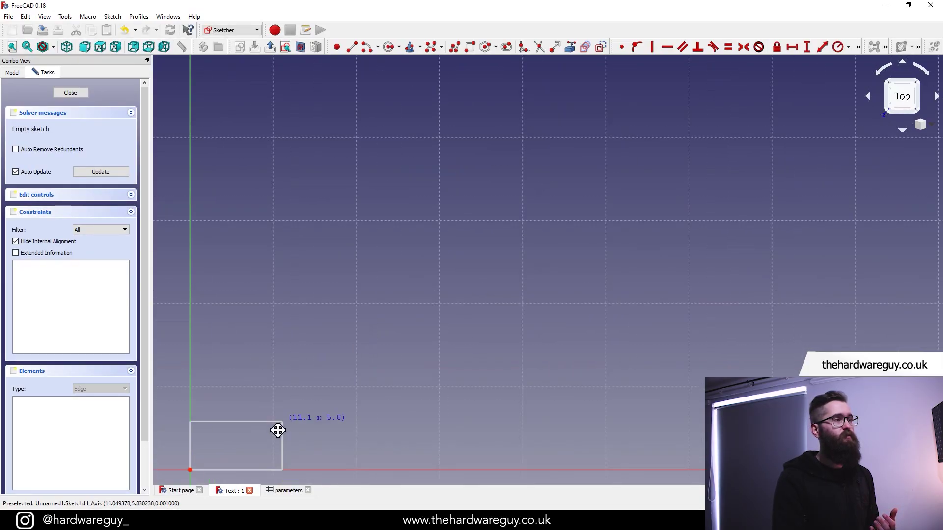
left_click(537, 276)
scroll(537, 275, "down", 4)
scroll(495, 338, "up", 3)
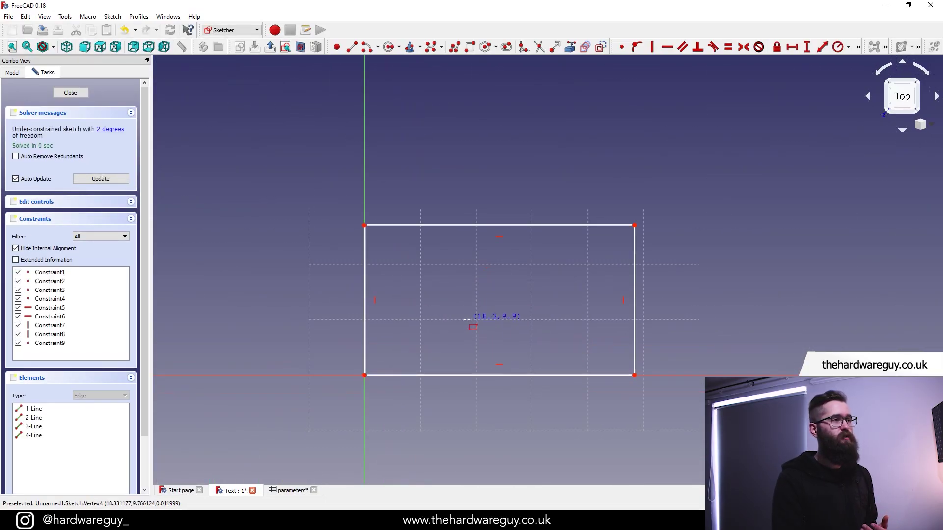
- Constrain the rectangle's right-edge height to the expression parameters.width (12 mm)
left_click(807, 47)
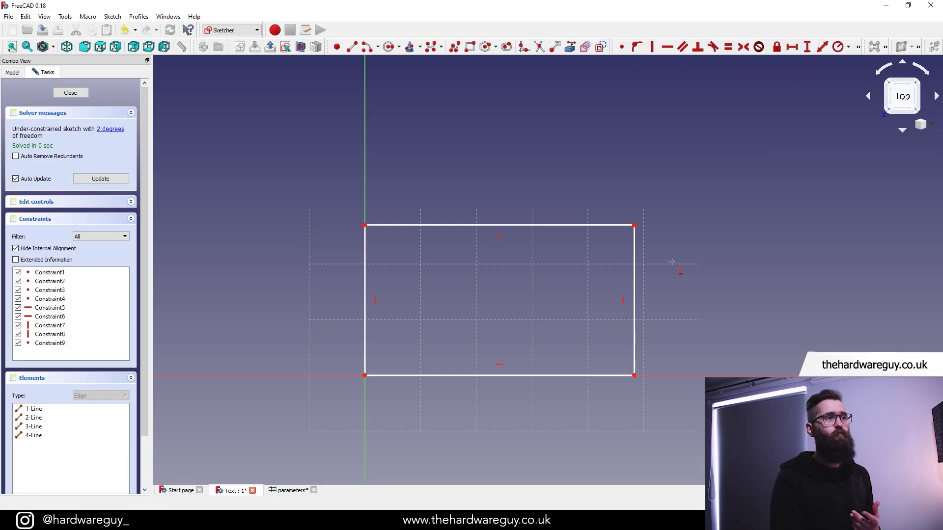
left_click(634, 225)
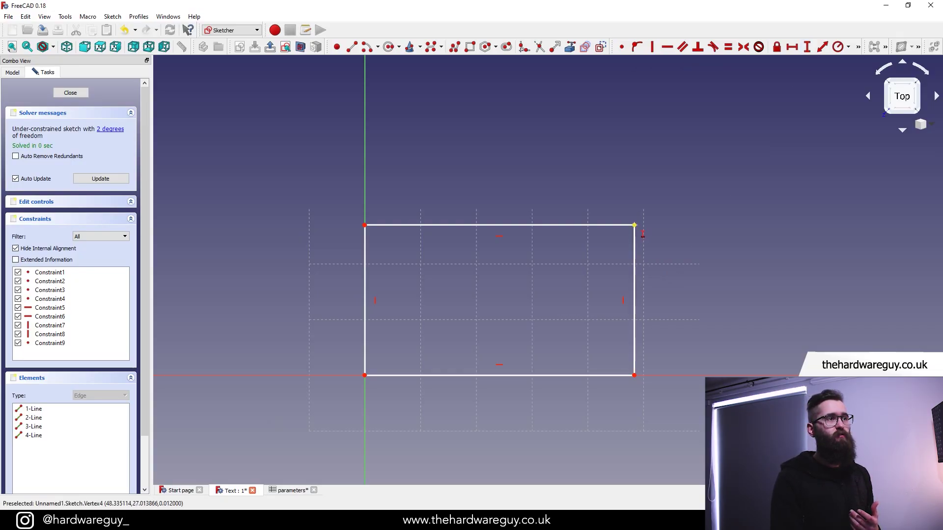
left_click(634, 375)
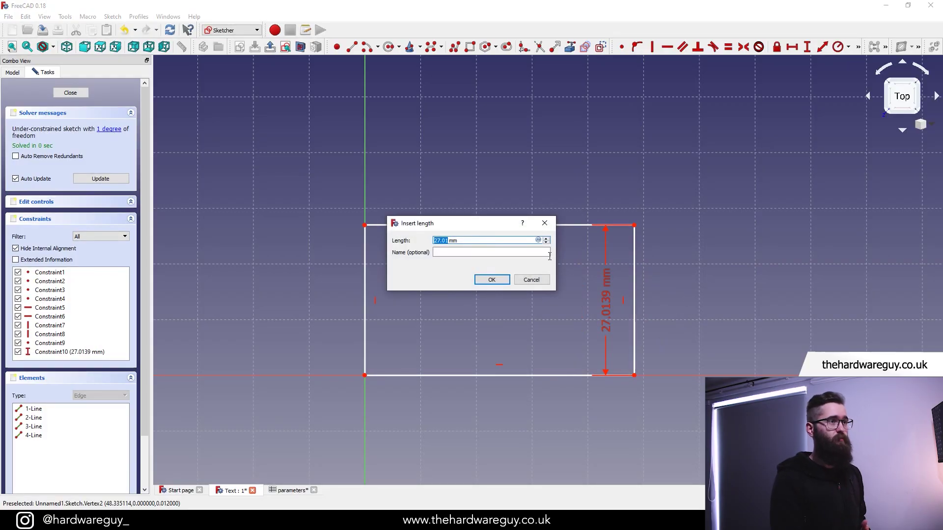
left_click(538, 240)
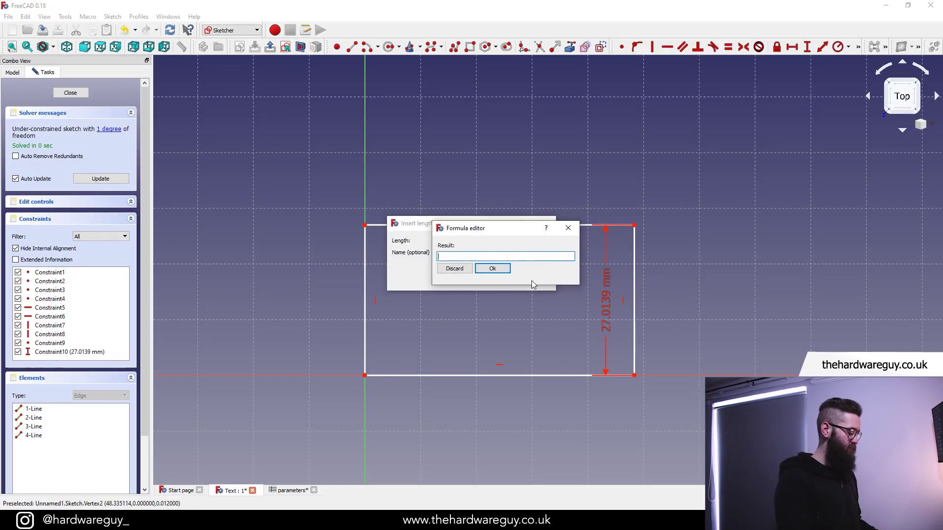
type("para")
key("Down")
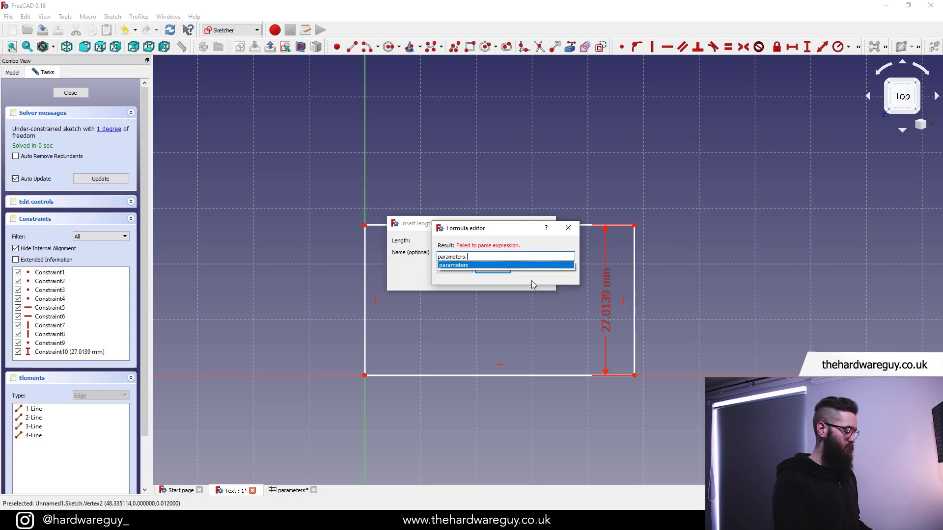
key("Return")
type(".wi")
key("Down")
key("Return")
key("Return")
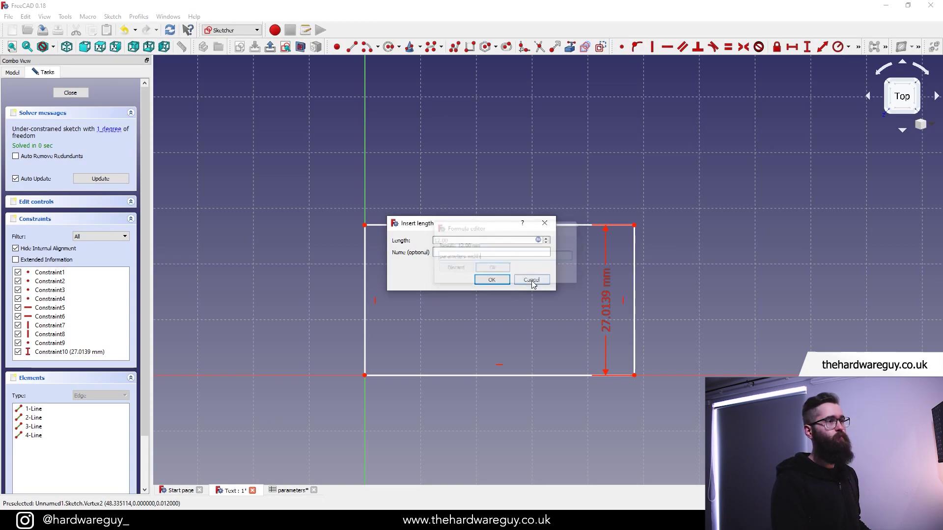
key("Return")
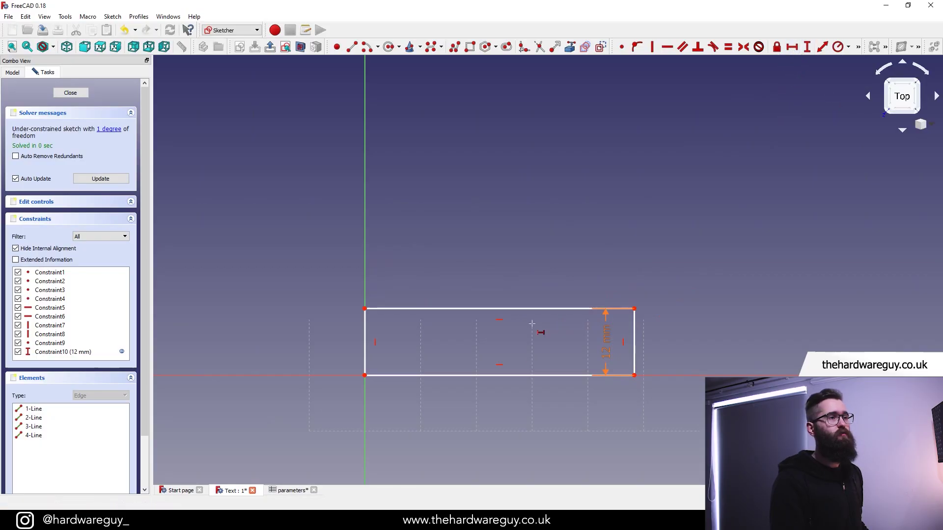
- Constrain the rectangle's width to parameters.Length (35 mm) and move the 12 mm dimension outside
left_click(634, 309)
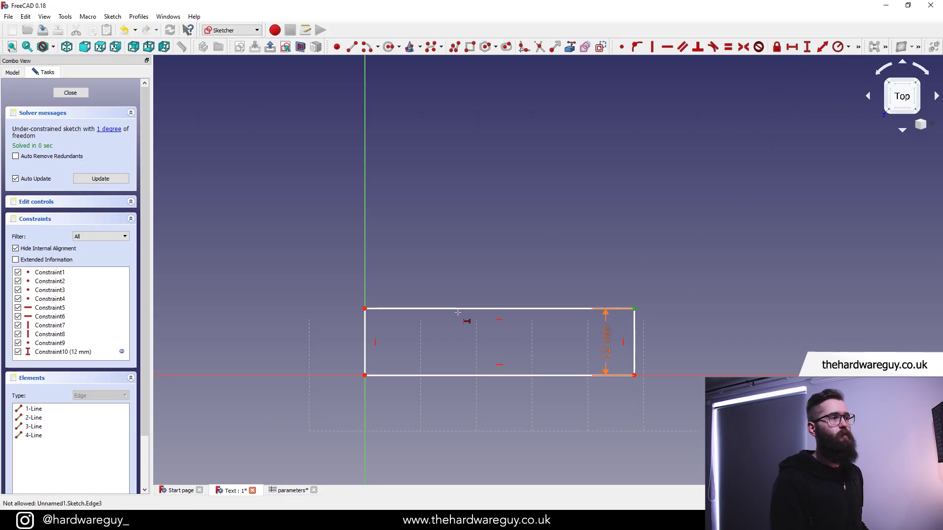
left_click(365, 309)
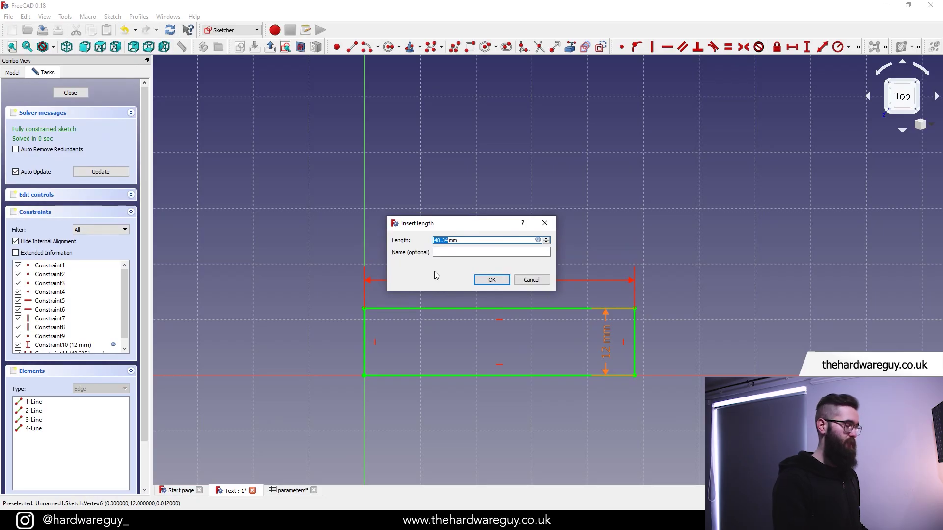
left_click(538, 240)
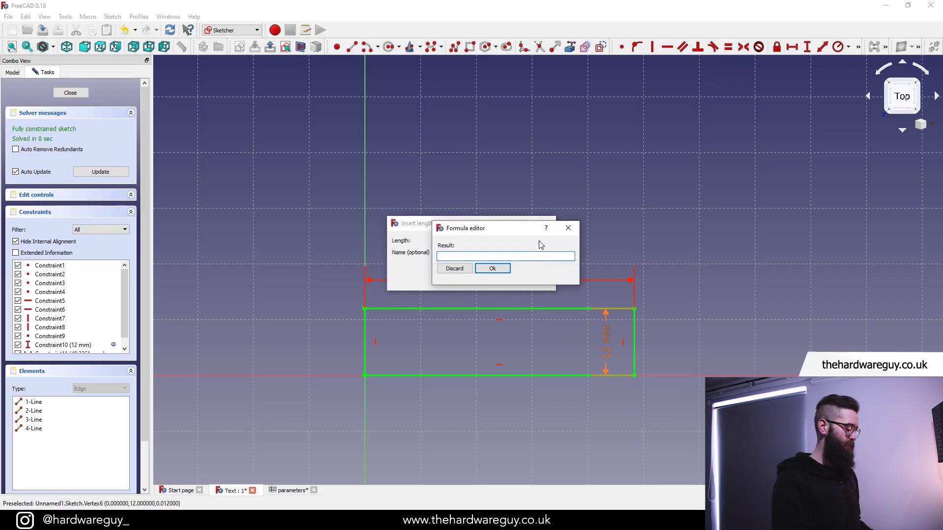
type("parameters.")
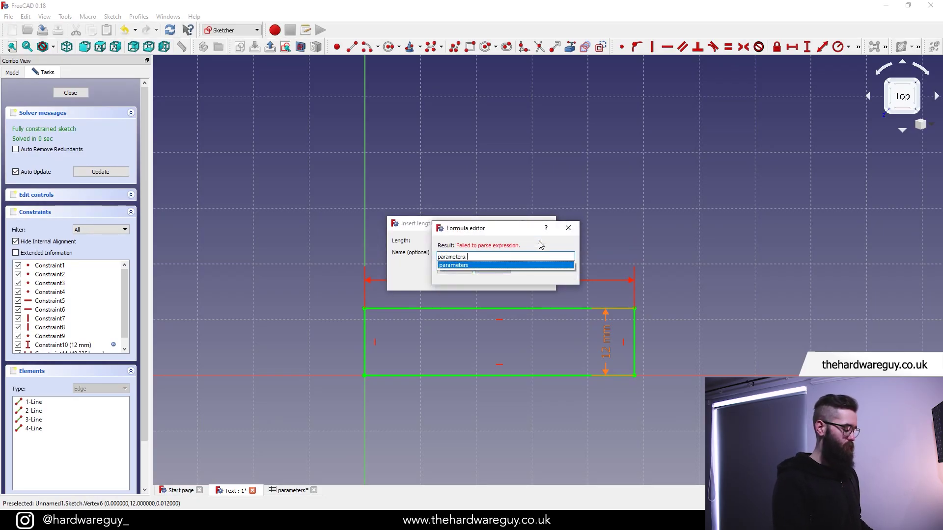
type("Length")
key("Return")
key("Return")
key("Return")
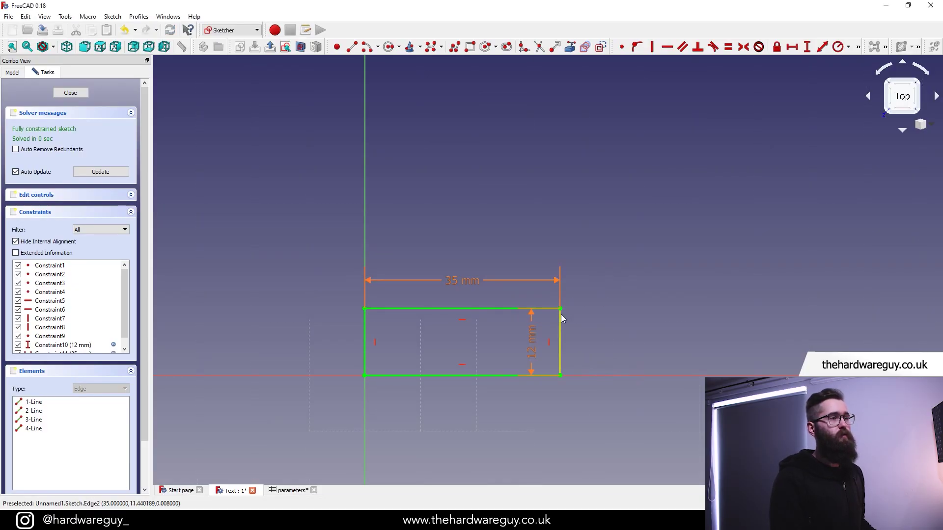
left_click_drag(537, 333, 596, 330)
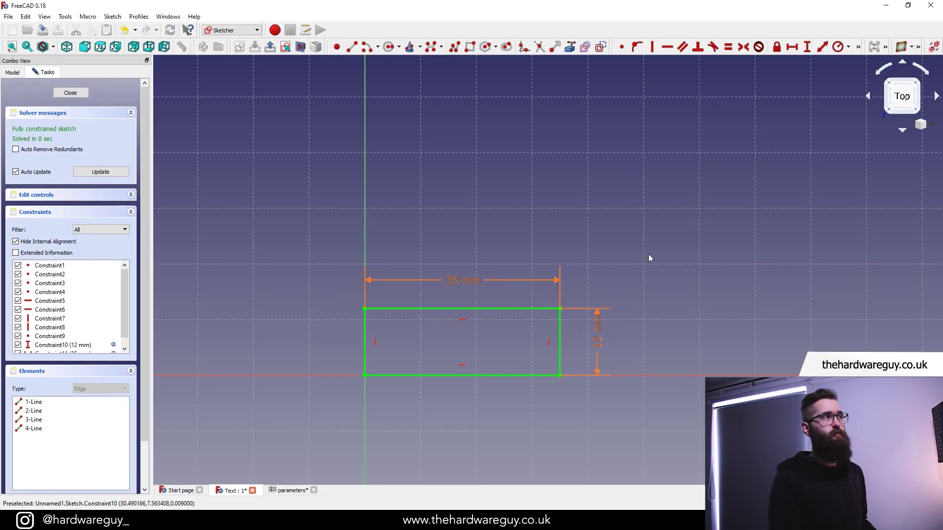
- Close the sketch and pad it with its length set to parameters.height (5 mm)
left_click(81, 94)
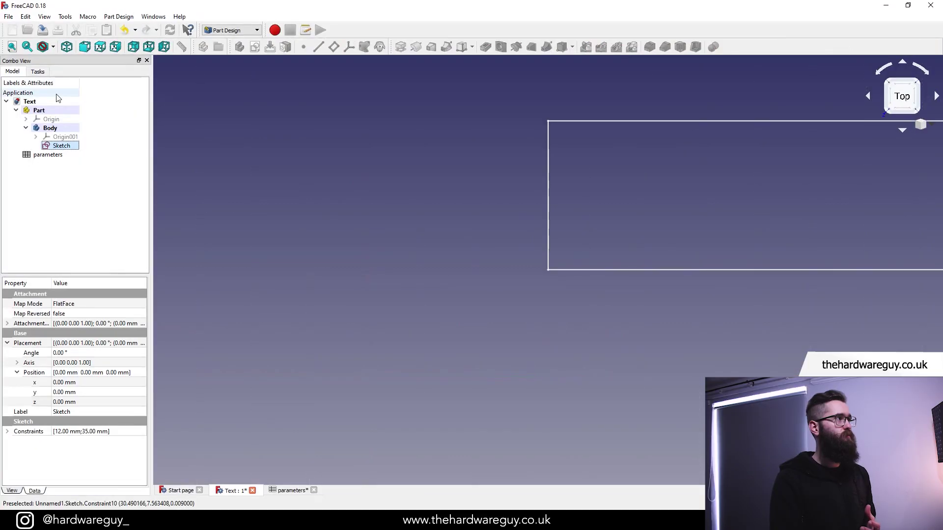
middle_click_drag(732, 324, 522, 361)
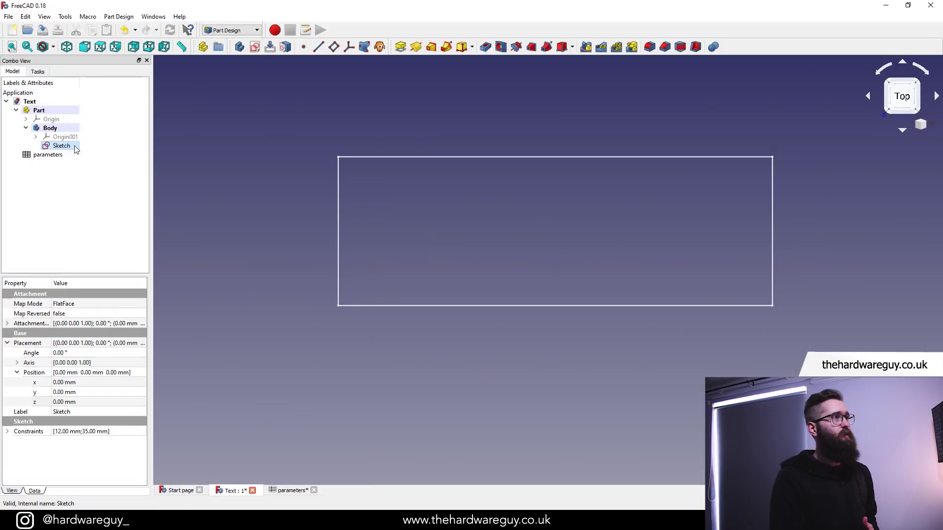
left_click(59, 145)
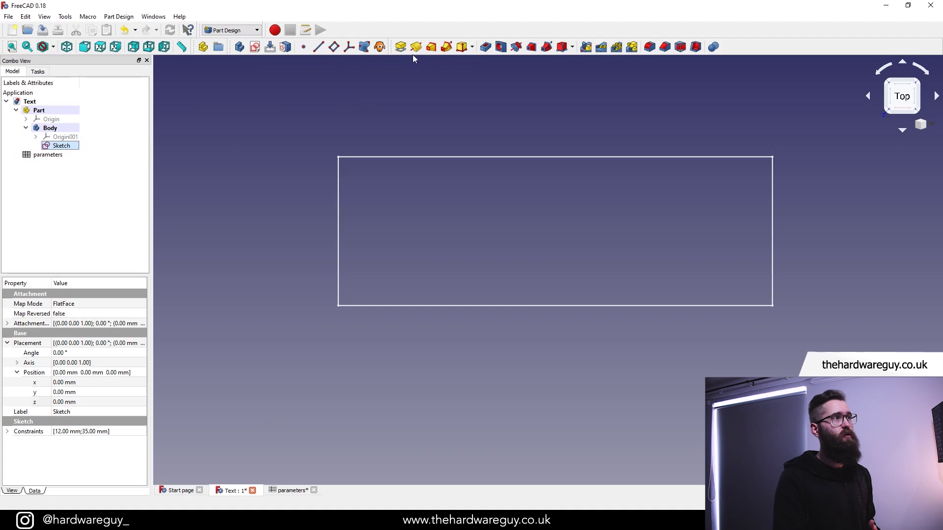
left_click(400, 47)
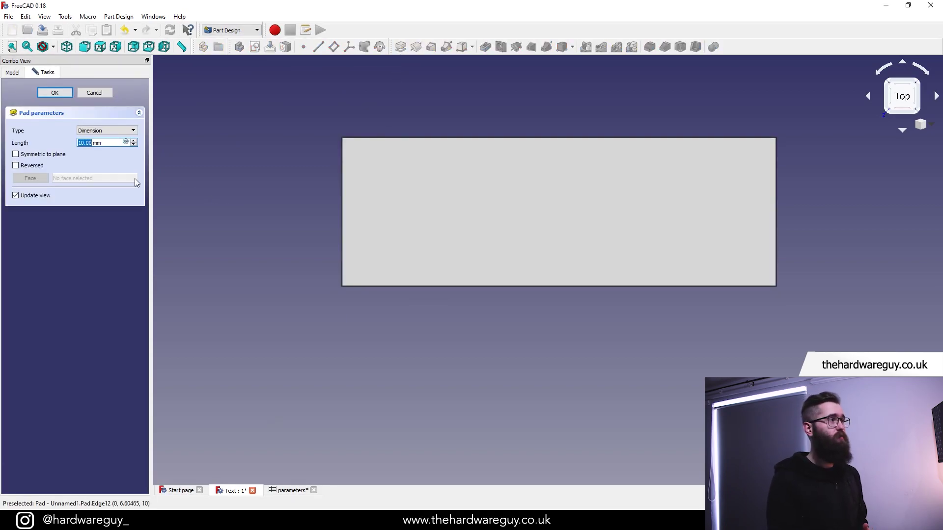
left_click(125, 141)
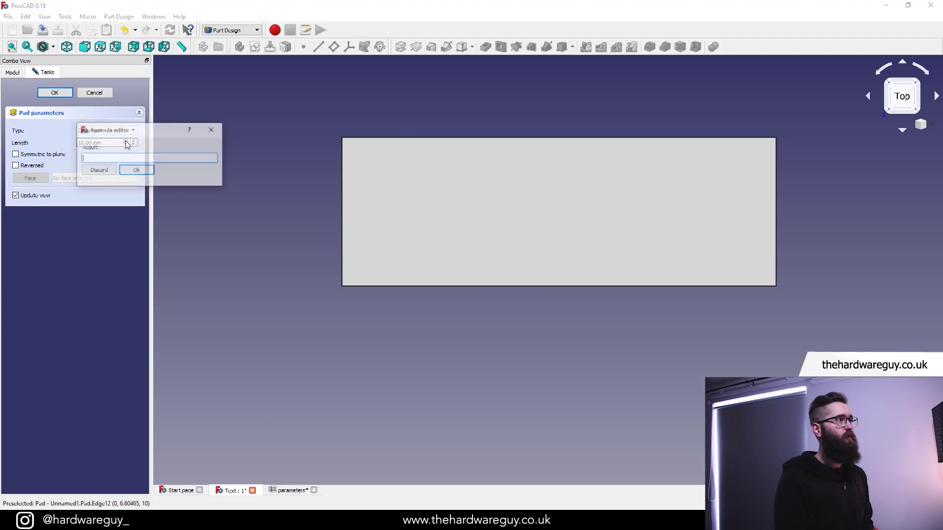
type("para")
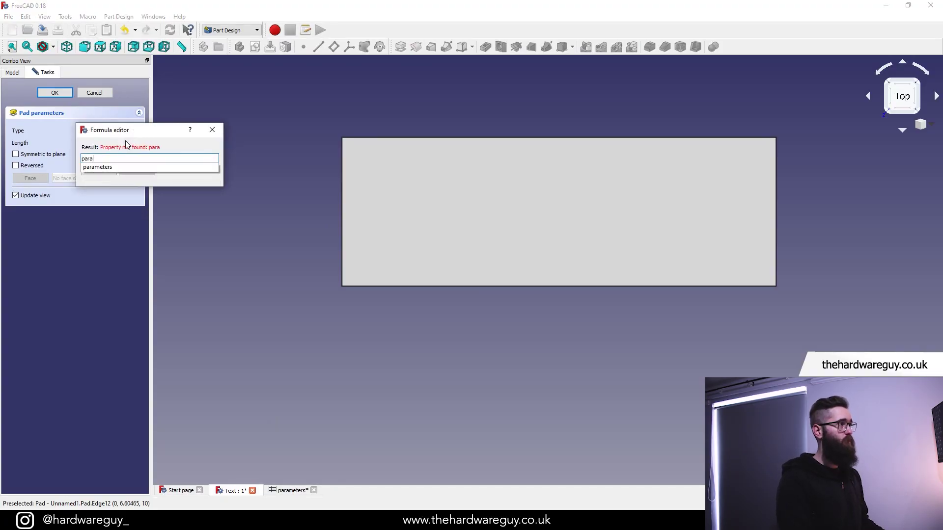
type("meters.height")
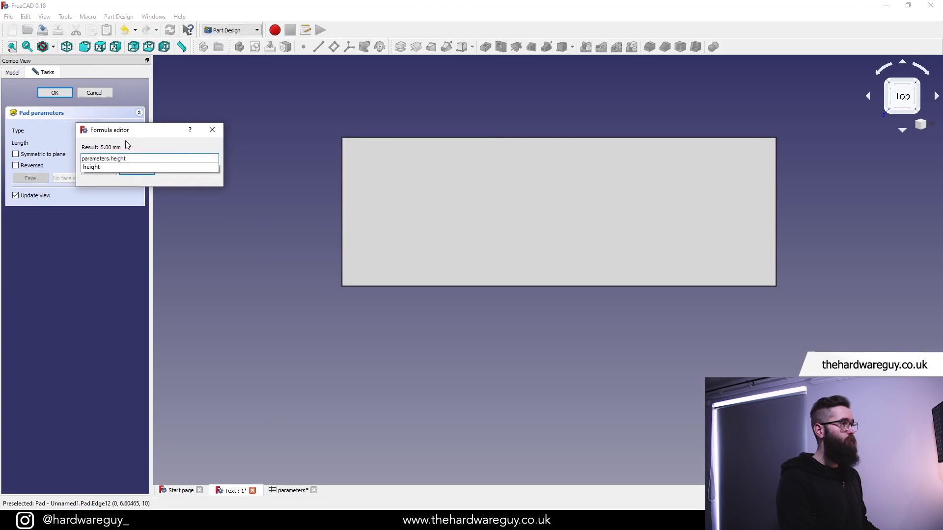
key("Return")
left_click(139, 170)
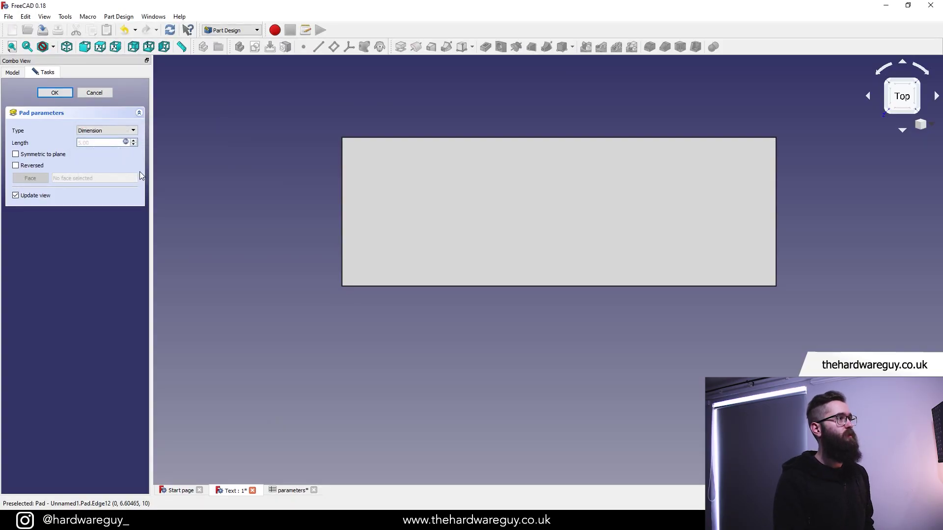
left_click(54, 95)
middle_click_drag(728, 267, 675, 312)
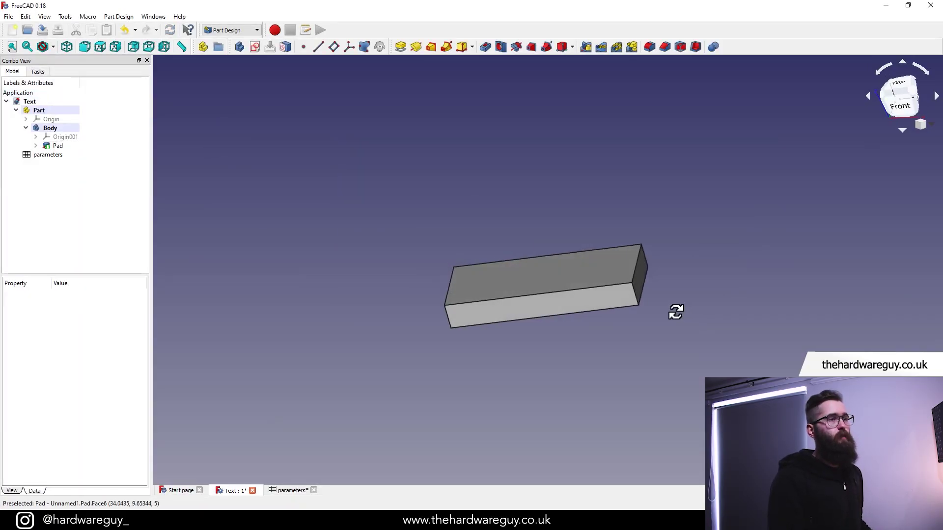
key("2")
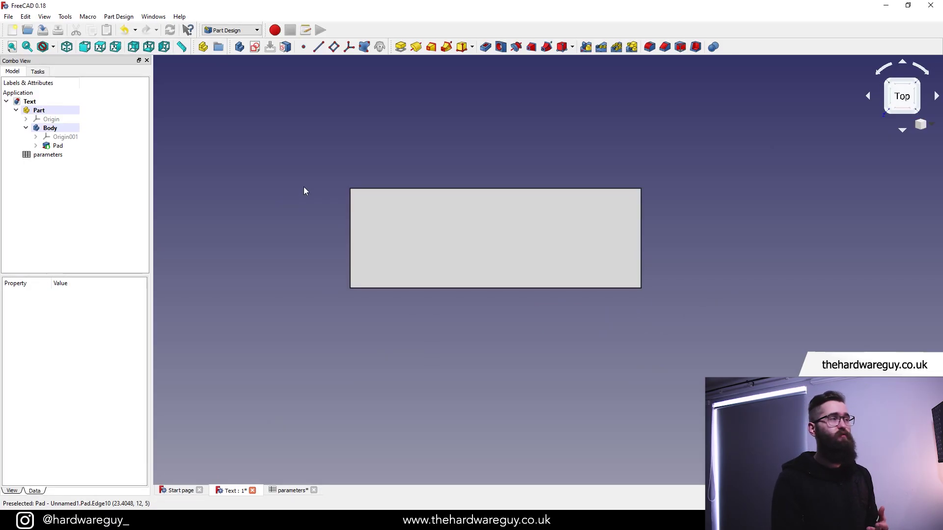
- Switch to the Draft workbench and start a ShapeString
left_click(254, 32)
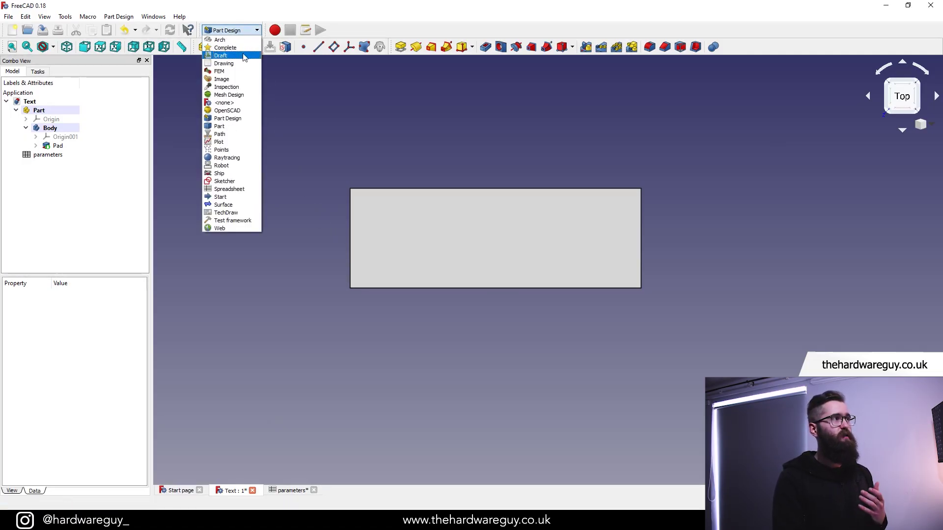
left_click(248, 57)
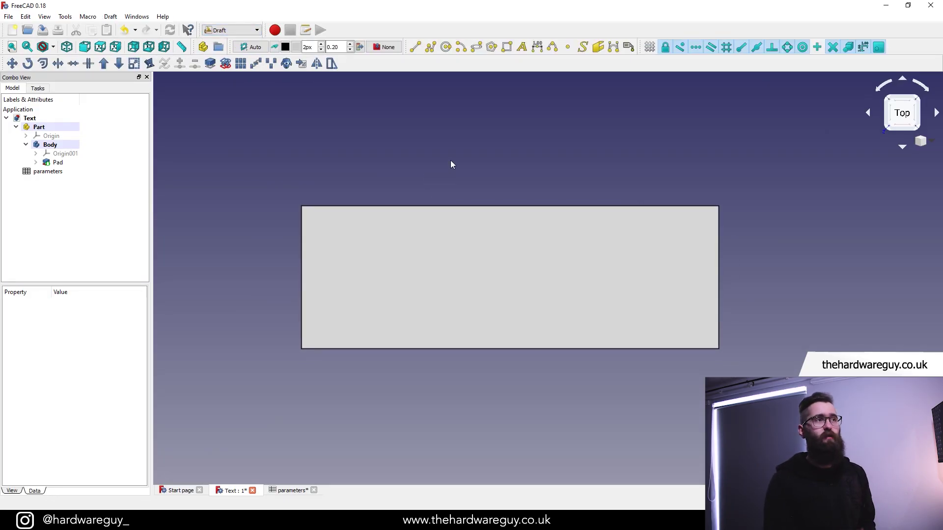
left_click(583, 47)
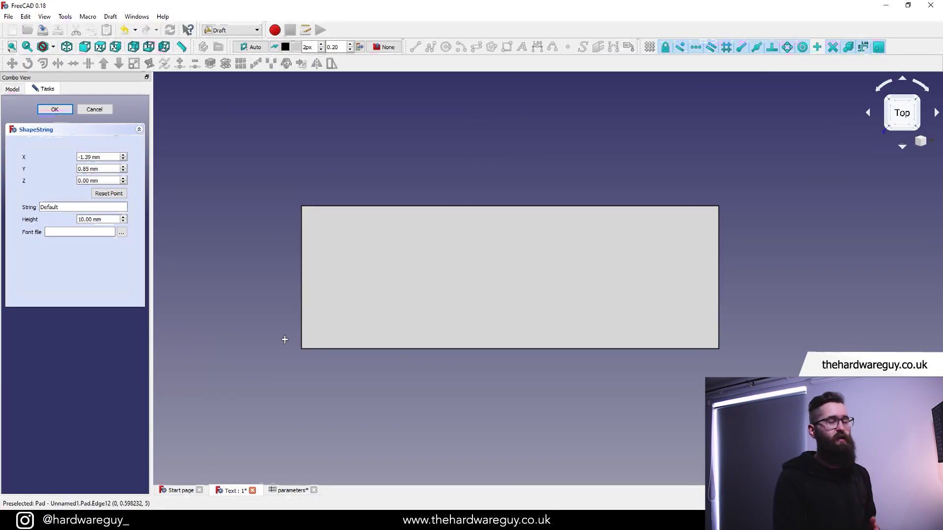
- Place the ShapeString on the pad's top corner at Z 5 mm, with the text 'Subscribe'
scroll(285, 343, "up", 3)
scroll(324, 318, "down", 1)
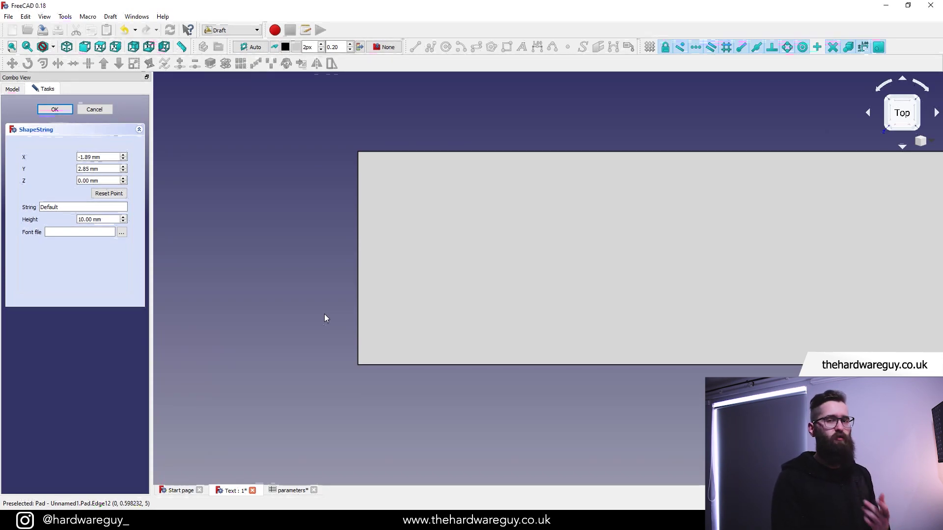
scroll(343, 346, "up", 4)
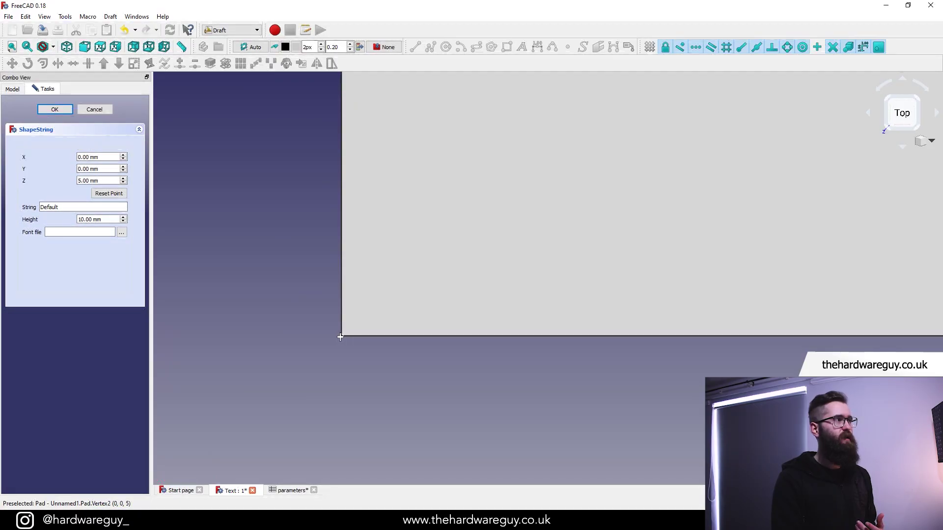
scroll(280, 329, "down", 1)
scroll(352, 397, "up", 1)
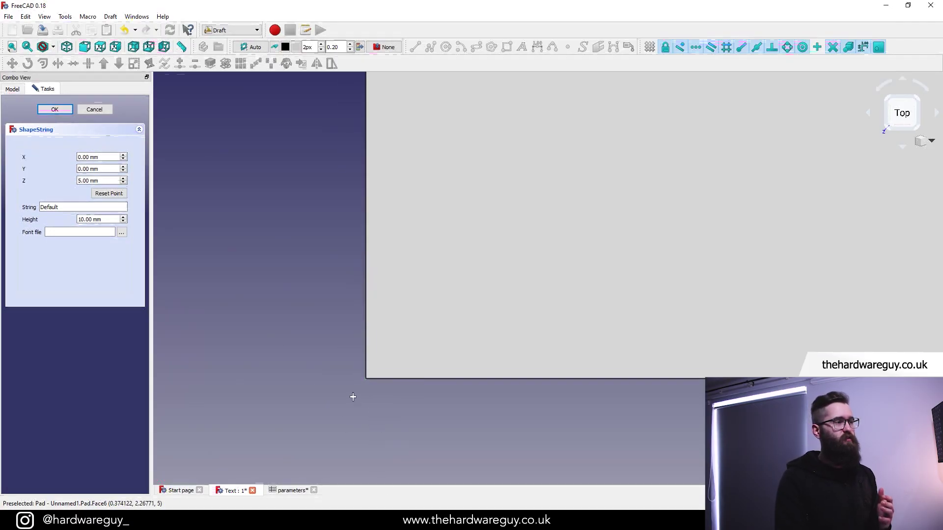
scroll(320, 314, "down", 1)
scroll(328, 303, "up", 1)
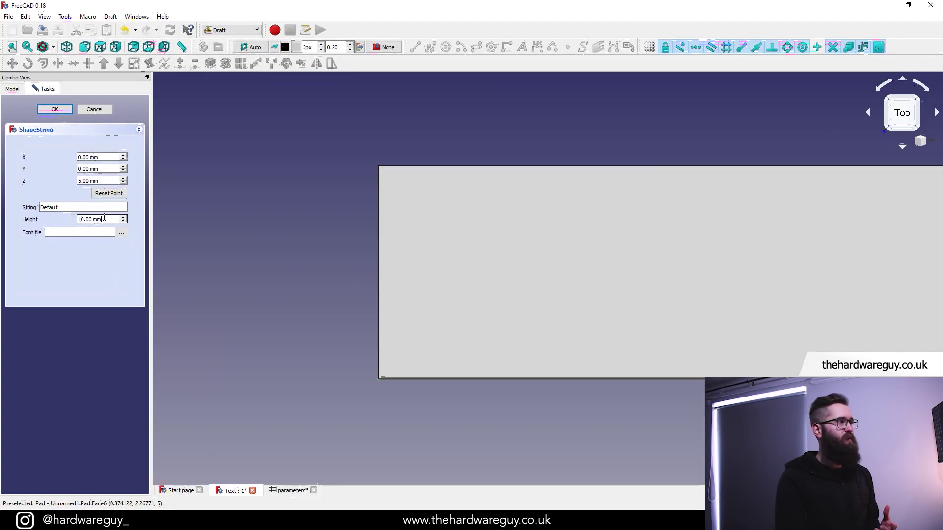
left_click(73, 207)
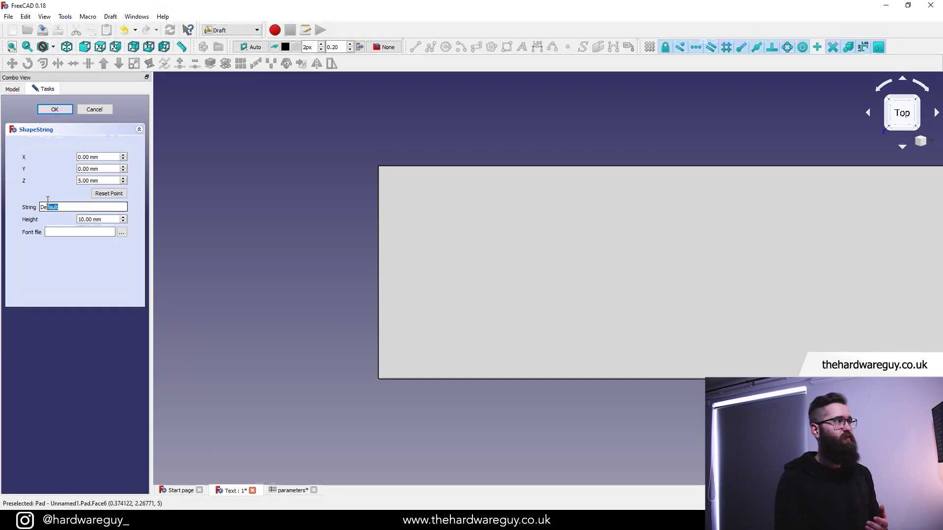
left_click_drag(48, 200, 44, 205)
type("Su")
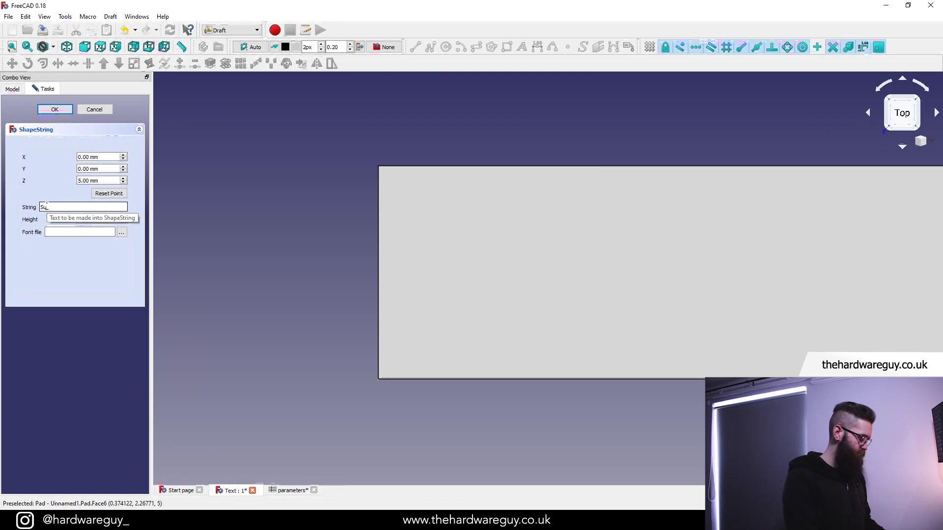
type("bscribe")
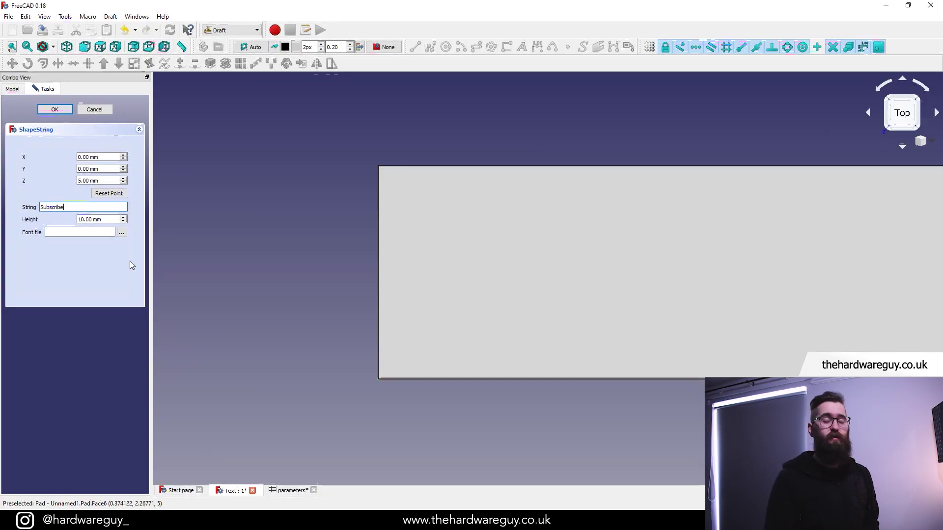
left_click(130, 261)
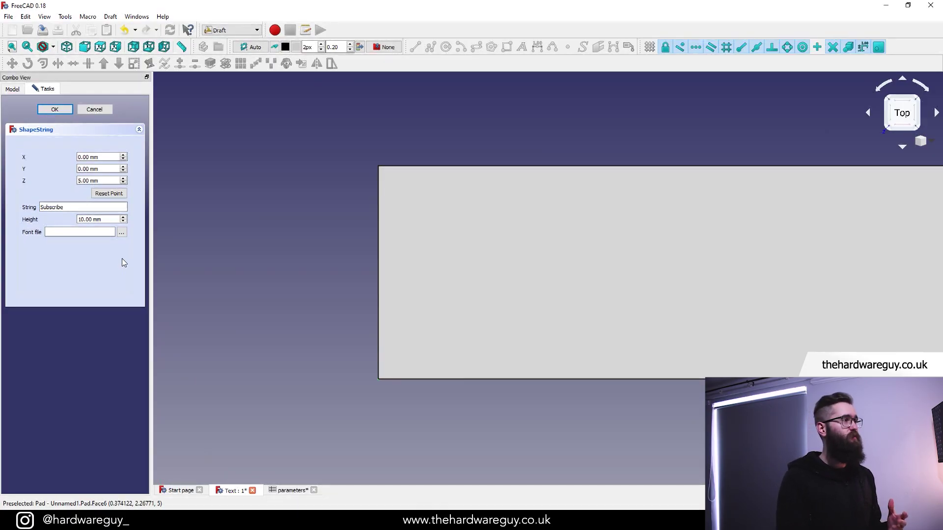
- Browse the font picker to the my_fonts folder on OCZ Vertex 4 (E:), then close it
left_click(123, 233)
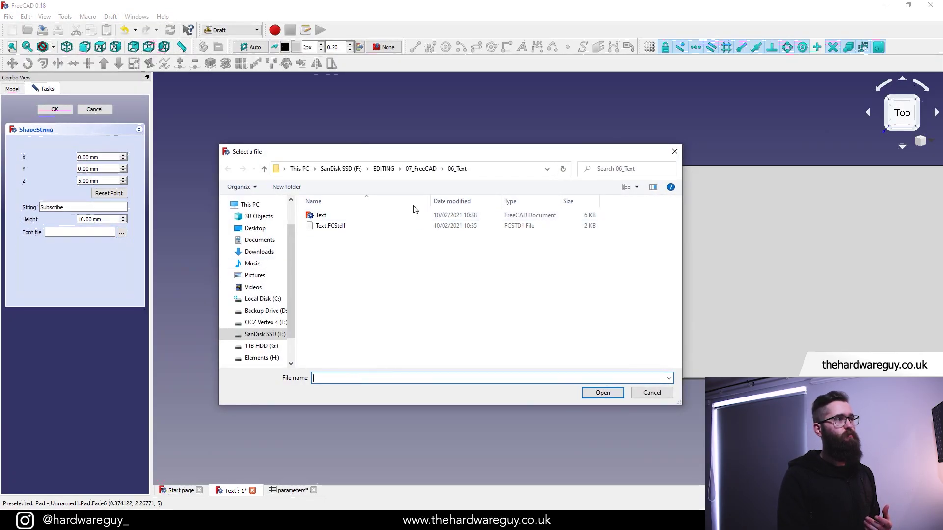
left_click(263, 322)
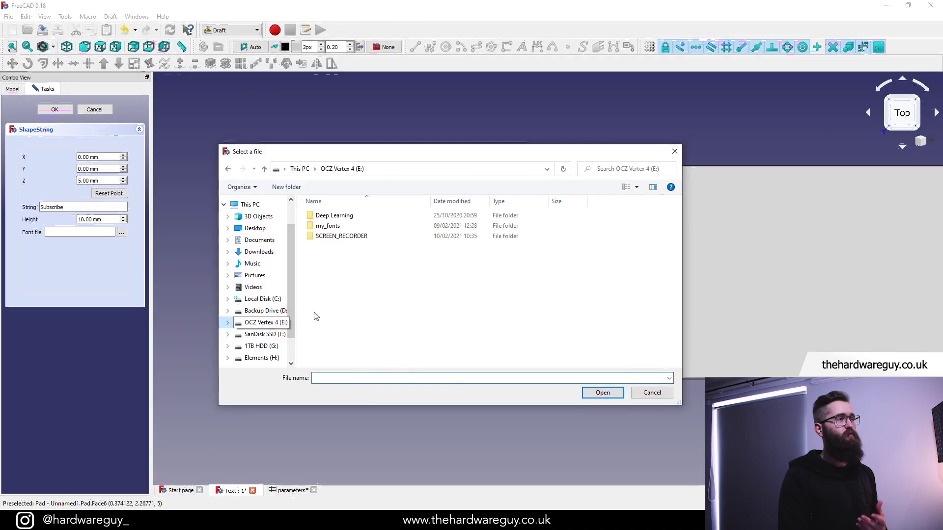
double_click(382, 226)
left_click(674, 151)
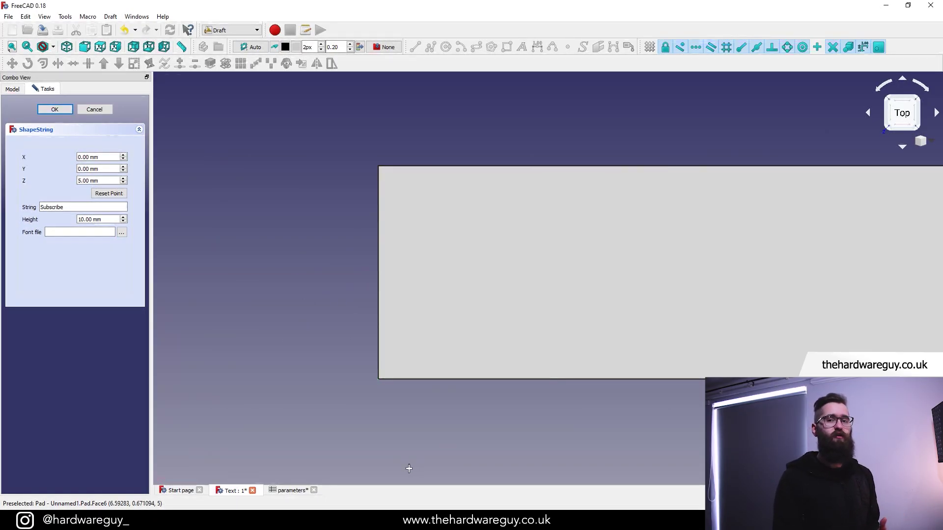
- In the Fonts Explorer window, reveal the full folder path and select all the fonts
left_click(349, 522)
left_click(376, 484)
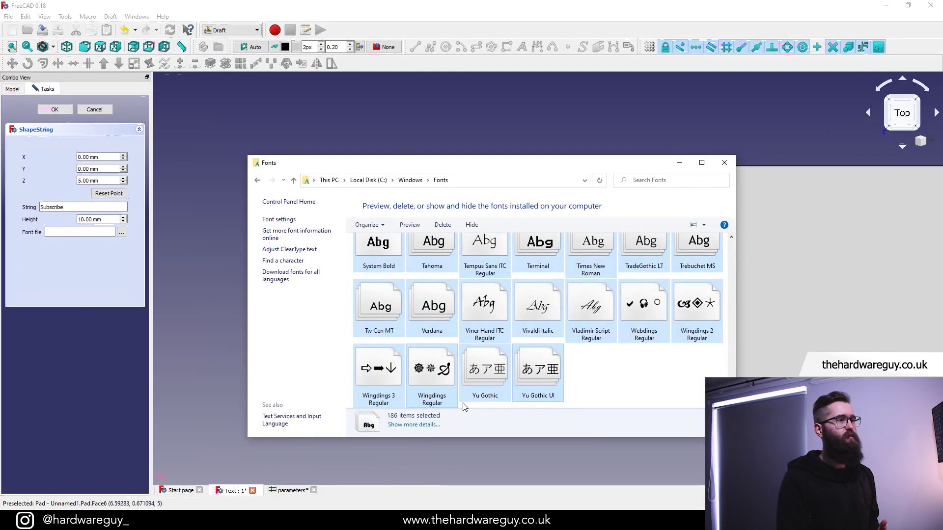
left_click(509, 180)
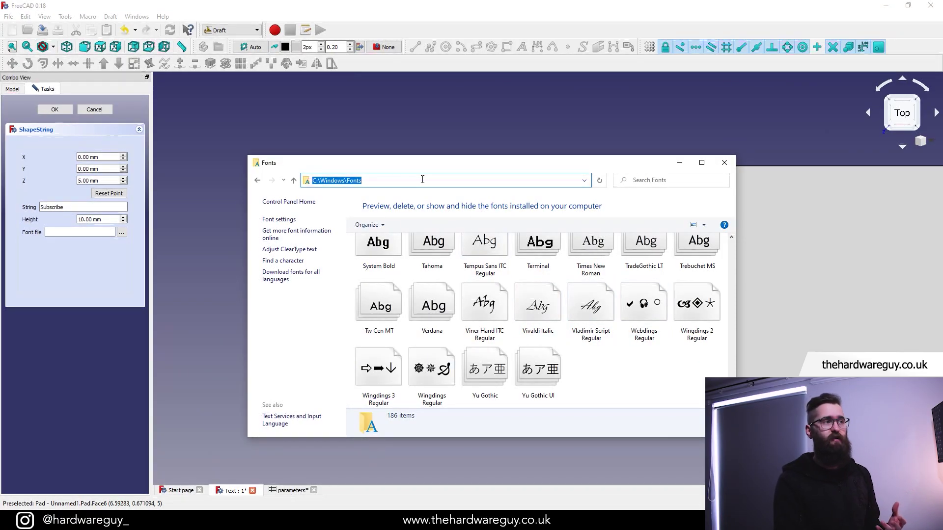
mouse_move(731, 400)
left_mouse_down()
mouse_move(736, 249)
mouse_move(731, 400)
left_mouse_up()
left_click(378, 263)
left_click(544, 366, "shift")
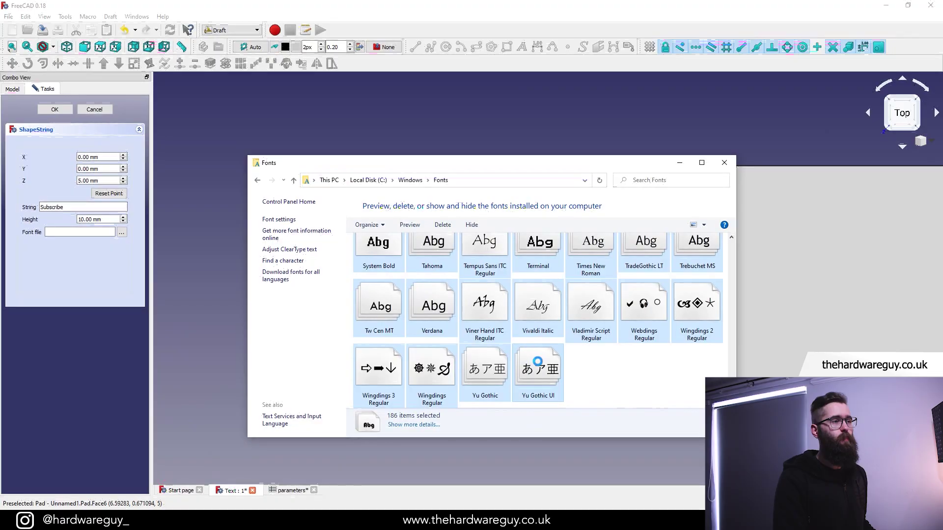
- Open the my_fonts folder on drive E: in Explorer, then return to the ShapeString task
left_click(226, 404)
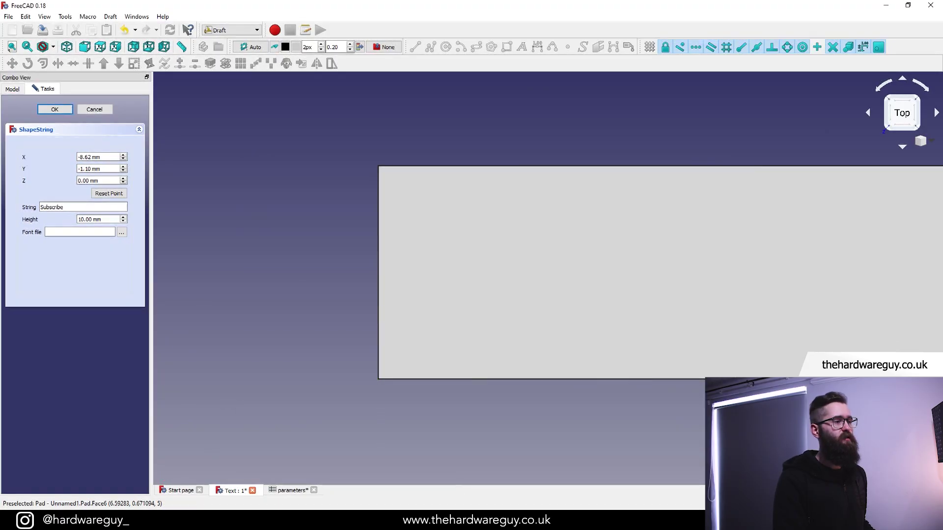
left_click(314, 476)
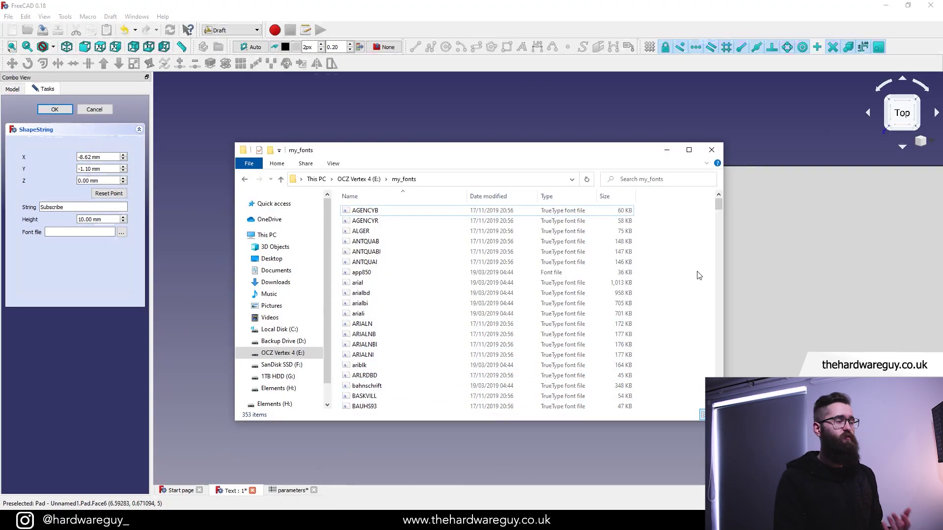
left_click(359, 179)
double_click(397, 225)
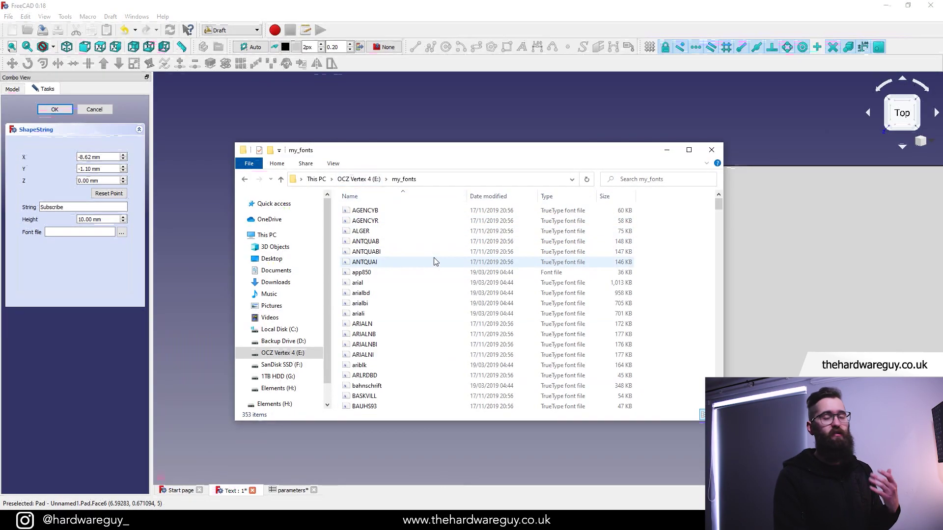
left_click(180, 389)
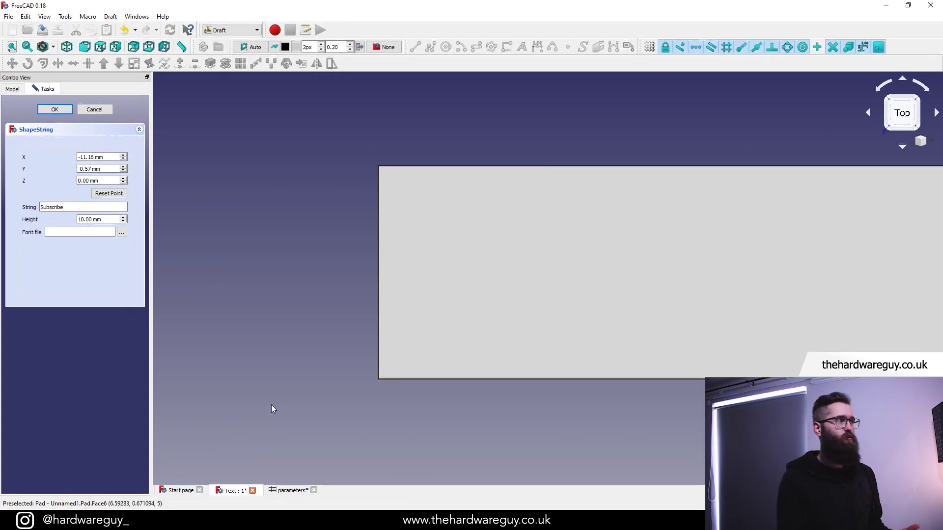
- Set the ShapeString font file to arial.ttf in E:/my_fonts
left_click(125, 235)
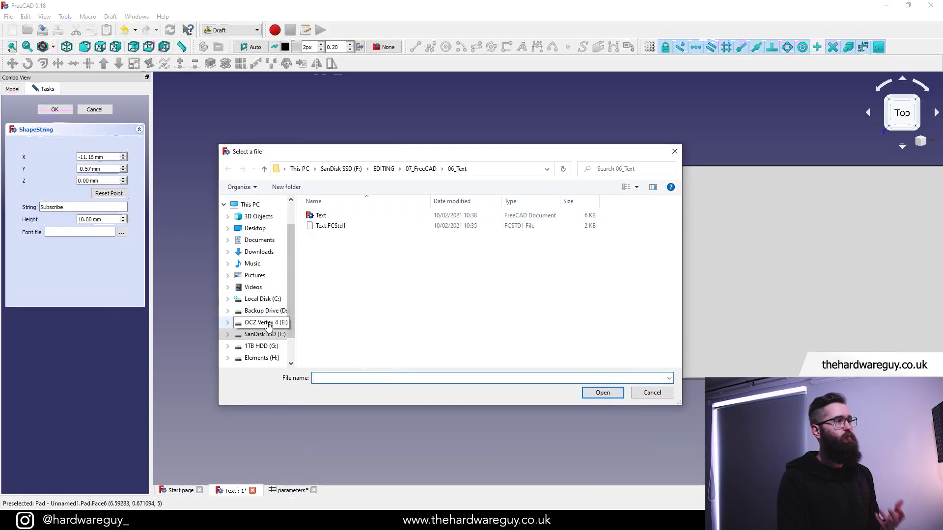
left_click(260, 322)
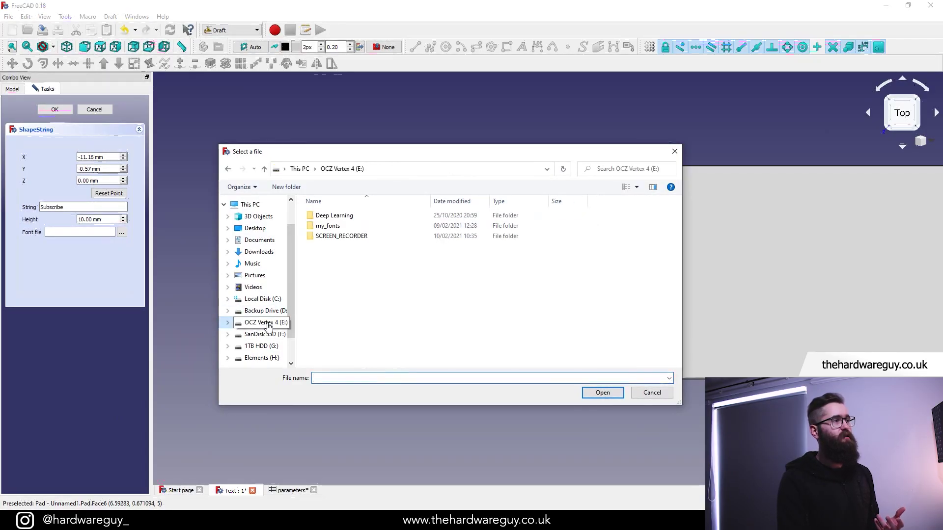
double_click(359, 230)
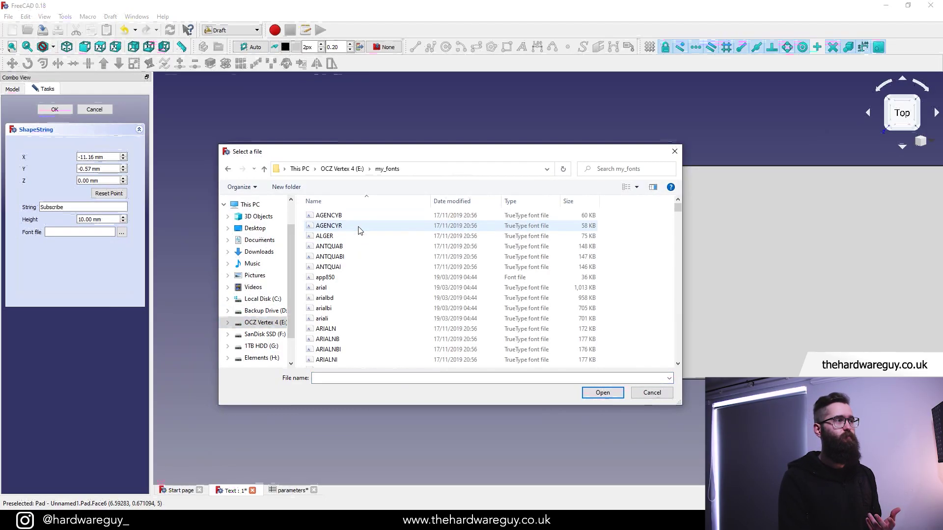
left_click(390, 287)
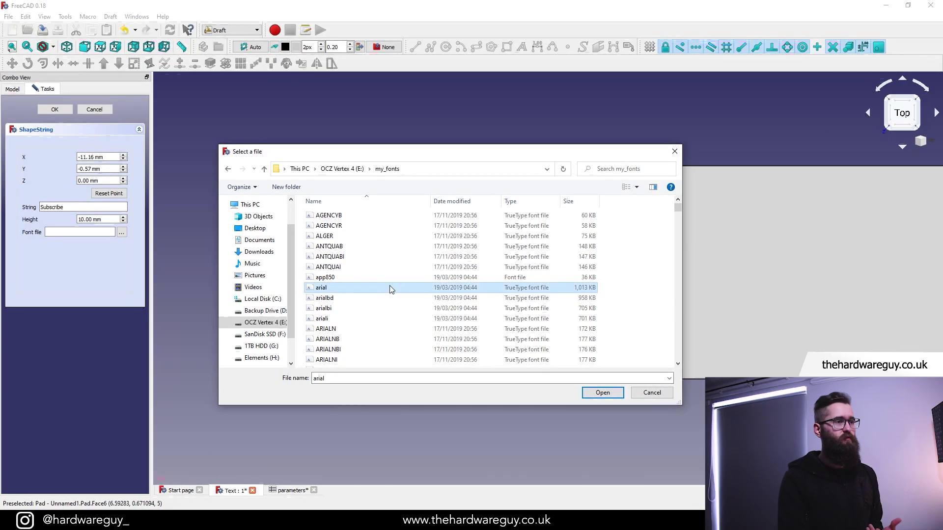
left_click(591, 393)
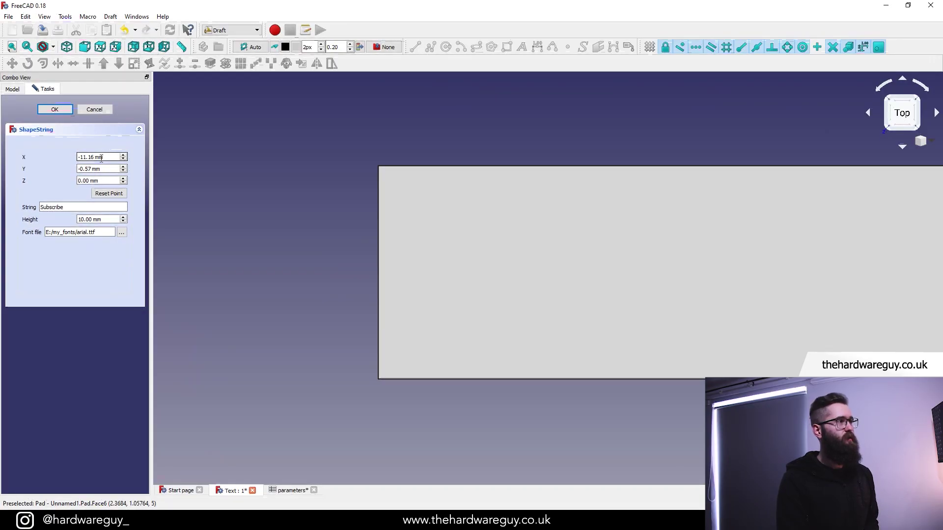
- Enter the Subscribe text position as X 0, Y 0, Z 5 mm
left_click(94, 234)
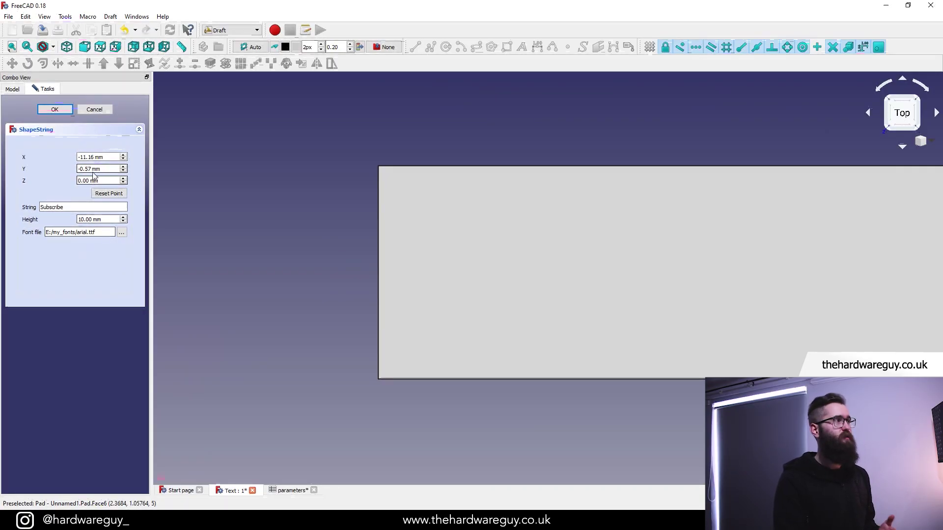
left_click(95, 159)
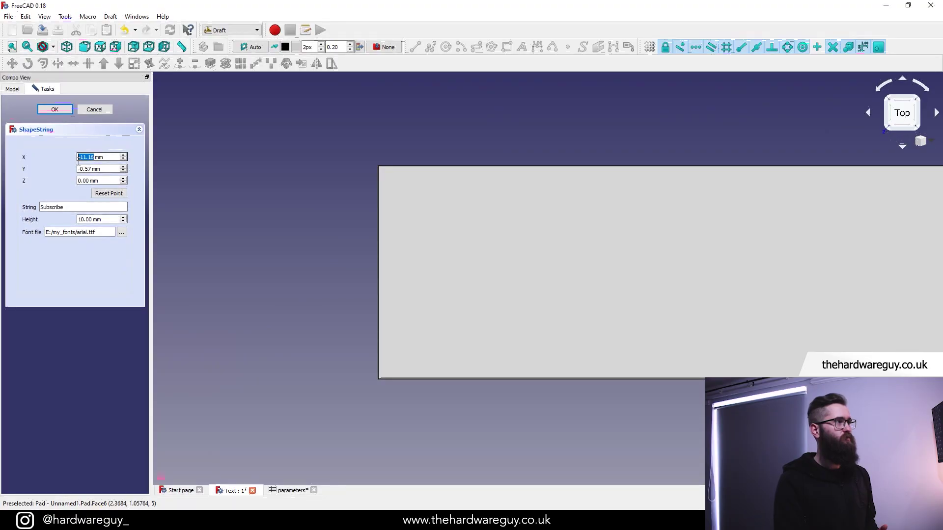
type("0")
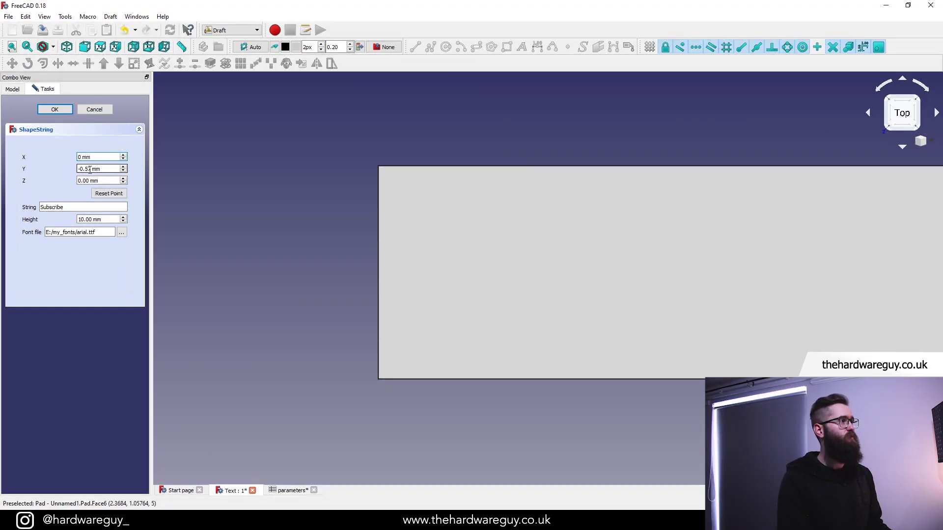
double_click(89, 169)
type("0")
key("Tab")
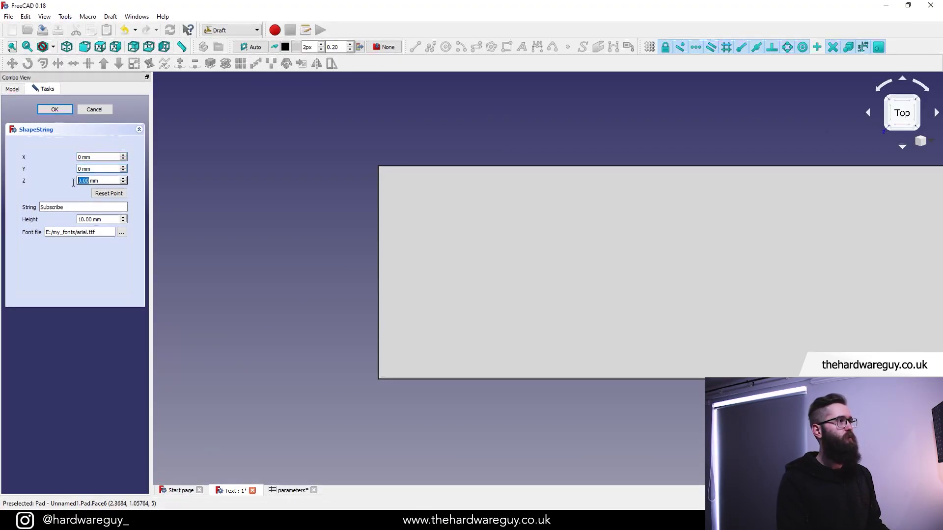
type("5")
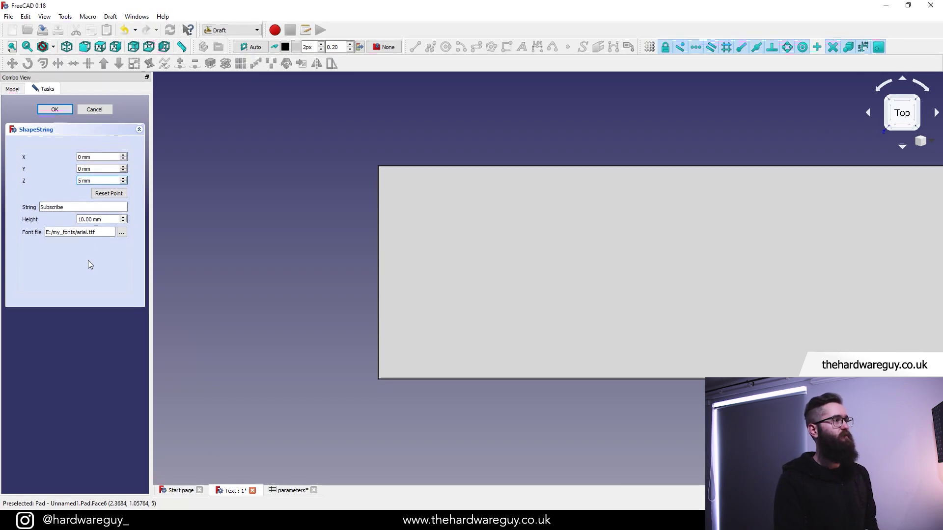
- Confirm the ShapeString task to create the Subscribe text
left_click(53, 110)
scroll(416, 328, "down", 5)
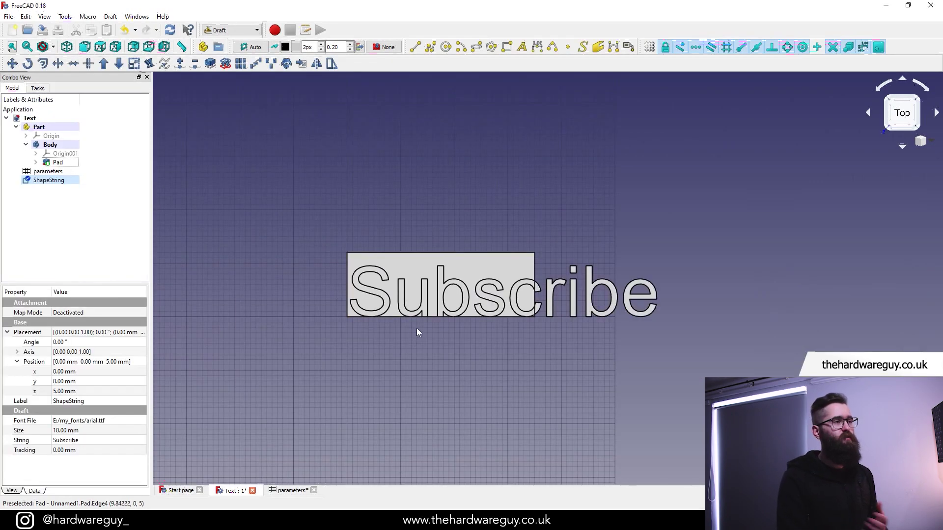
scroll(420, 333, "up", 2)
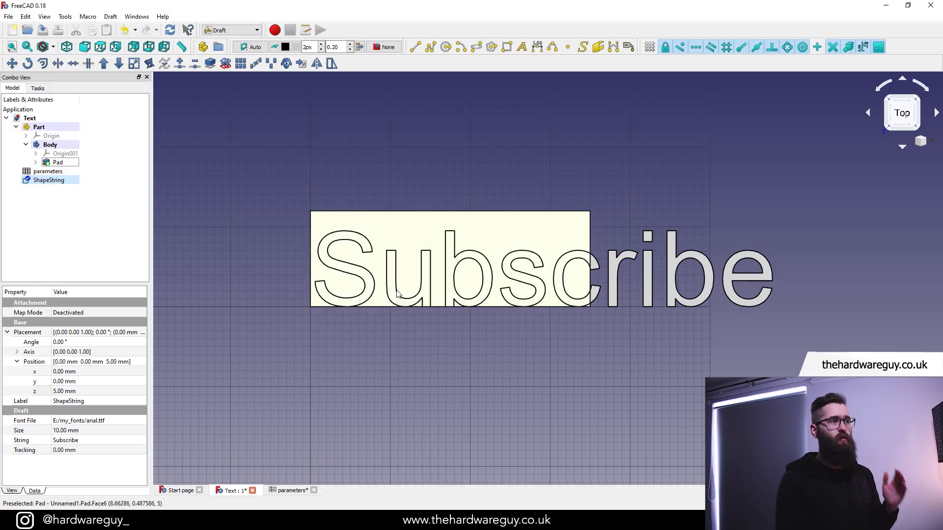
- Inspect the text above the pad in 3D, then select its 10 mm Size property
middle_click_drag(455, 360, 446, 282)
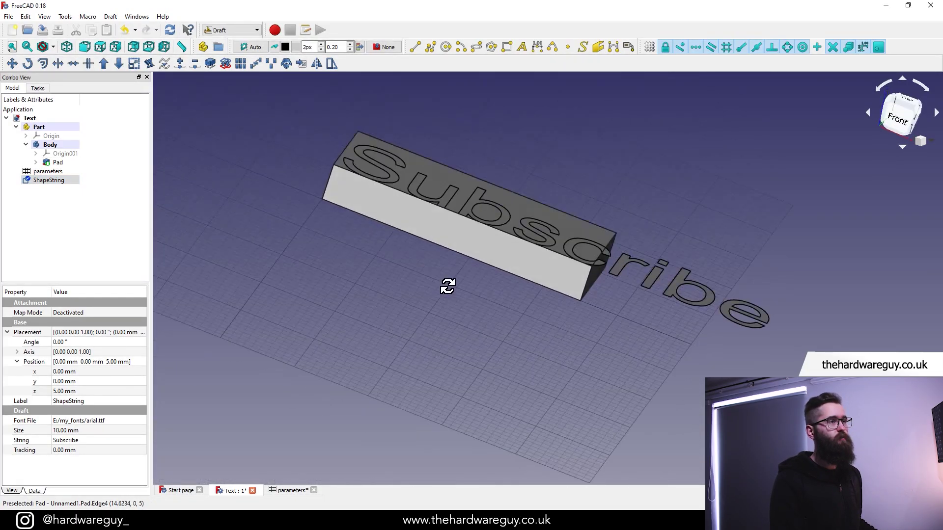
key("2")
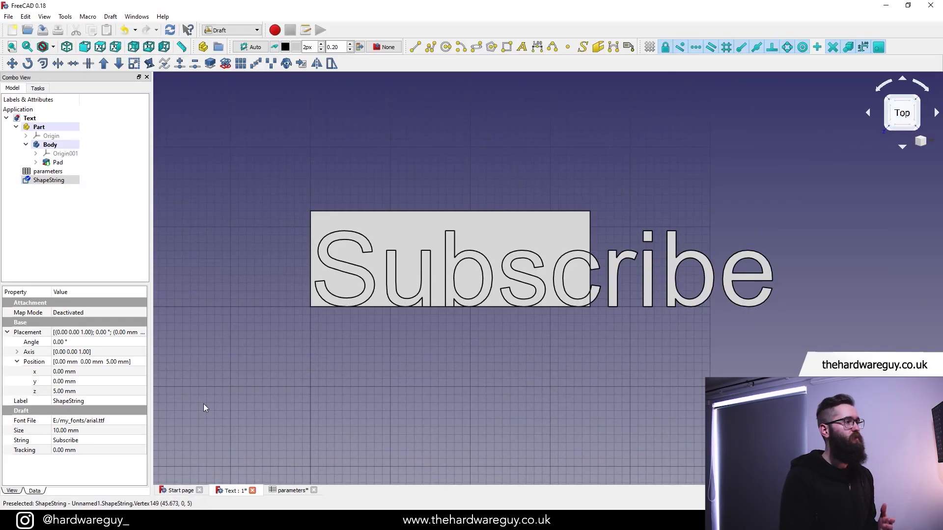
left_click(100, 429)
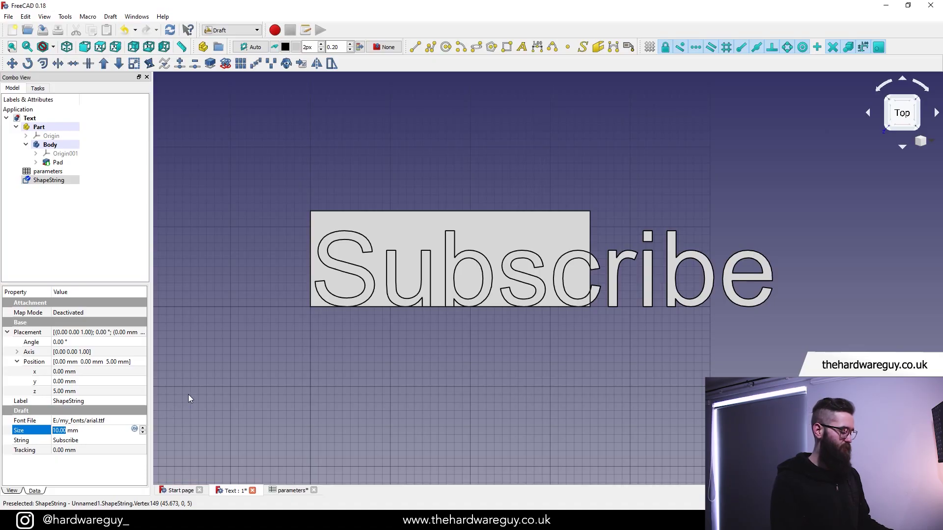
- Change the text Size to 5 mm, try 7 mm, then set it back to 5 mm
type("5")
key("Return")
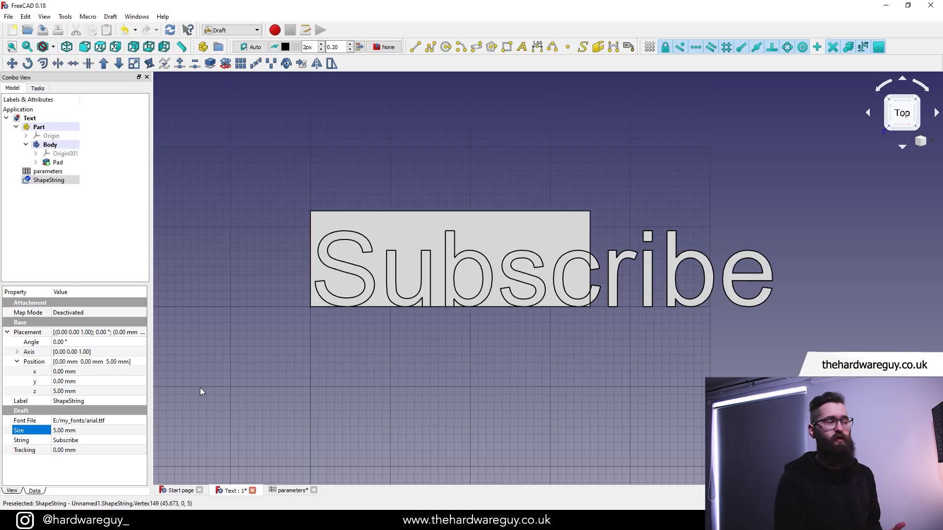
left_click(61, 430)
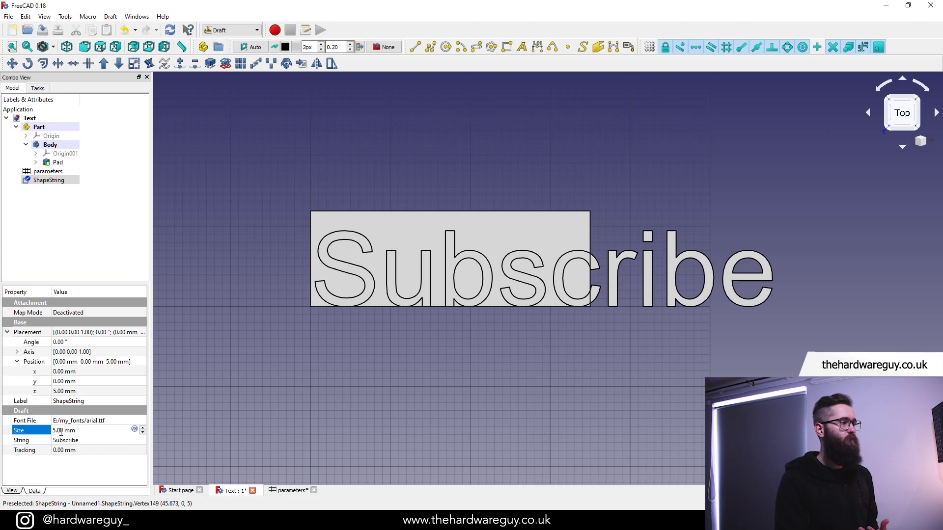
double_click(58, 430)
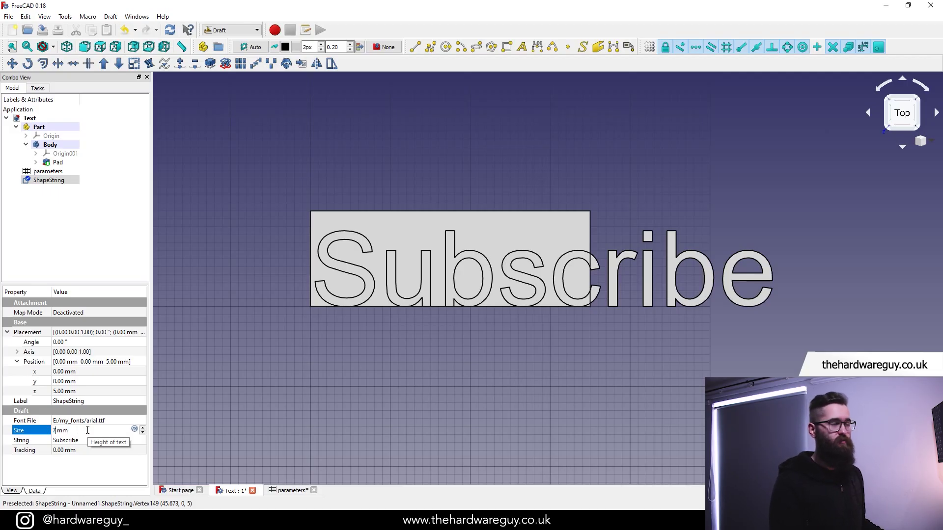
key("Tab")
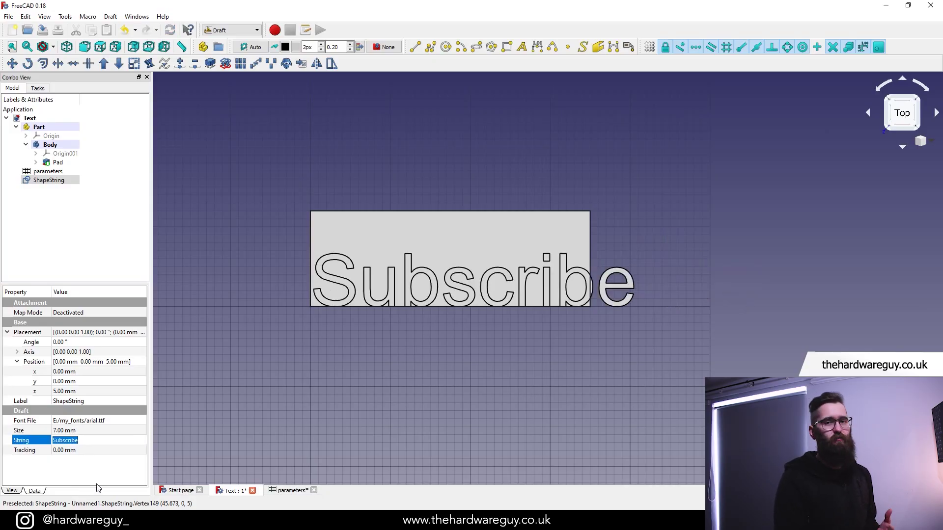
left_click(65, 431)
left_click(55, 430)
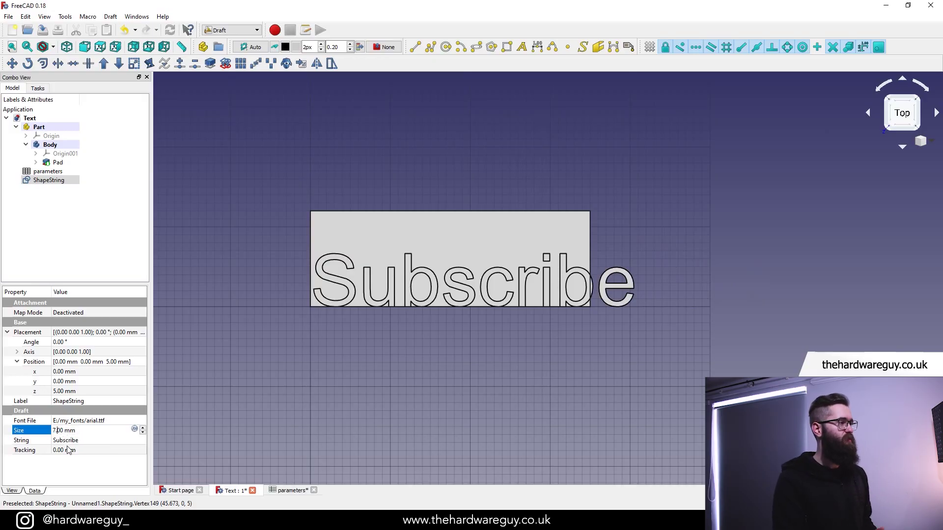
key("BackSpace")
type("5")
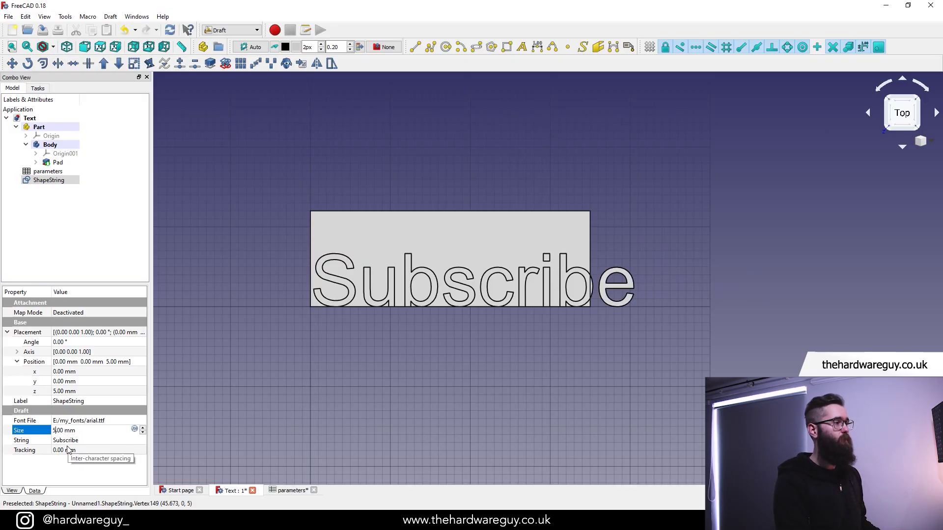